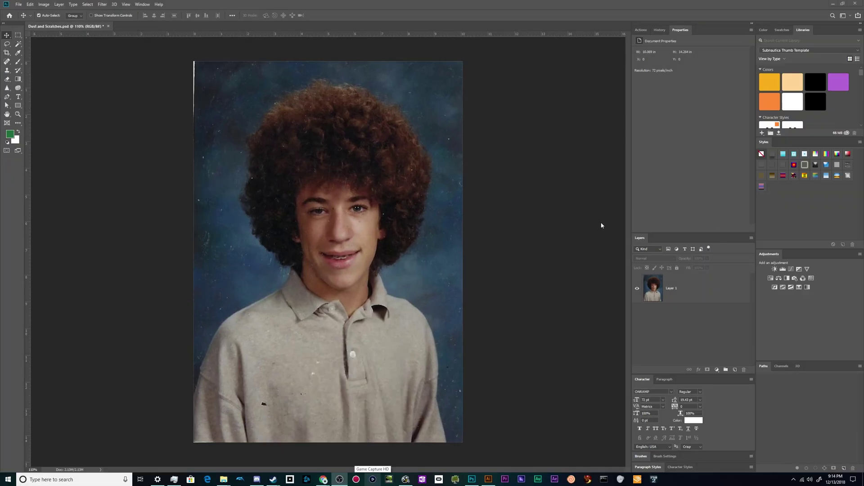
# - Use the Spot Healing Brush to heal the background speck beside the hair
pyautogui.click(508, 214)
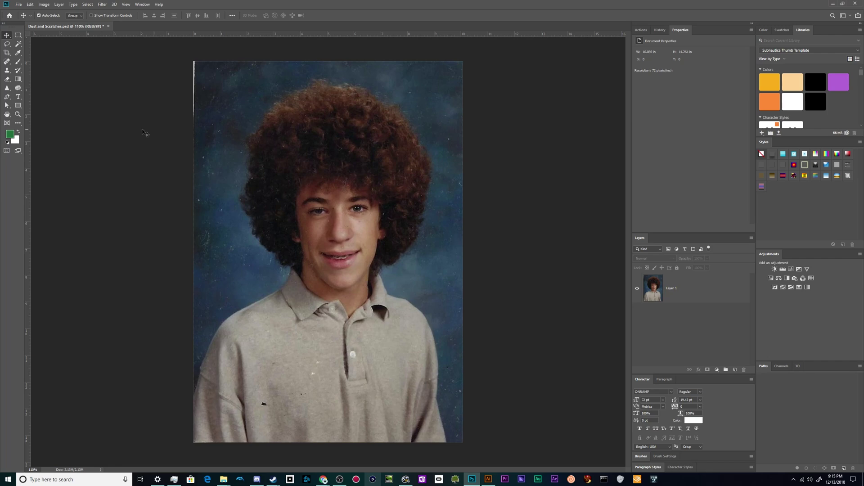
pyautogui.click(10, 61)
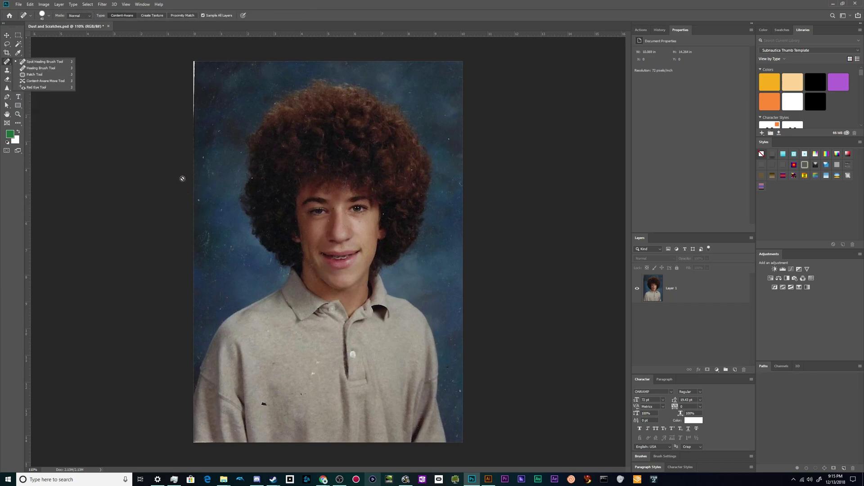
pyautogui.click(674, 295)
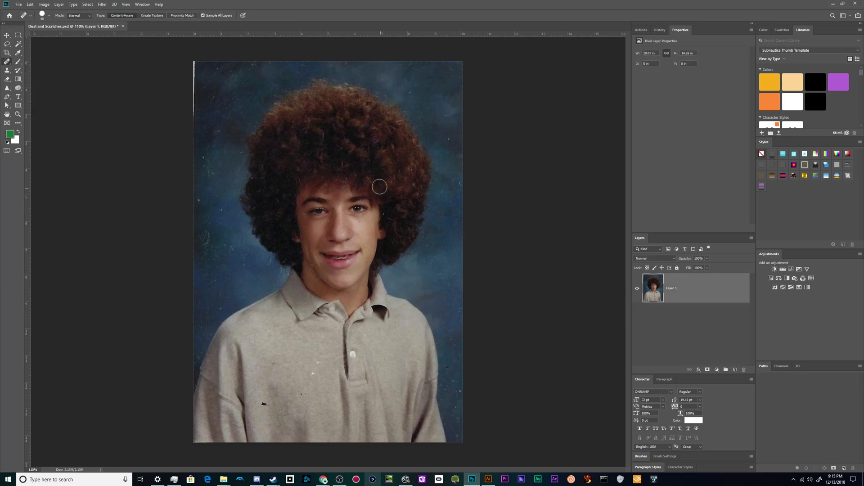
pyautogui.scroll(1, 237, 247)
pyautogui.scroll(5, 237, 247)
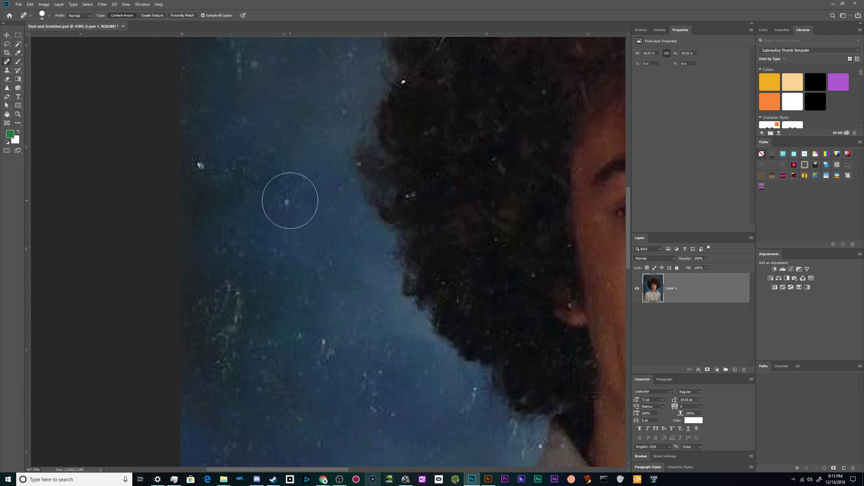
pyautogui.click(288, 202)
# - Heal the dark specks on the shirt and zoom the portrait back to about full size
pyautogui.scroll(-2, 315, 243)
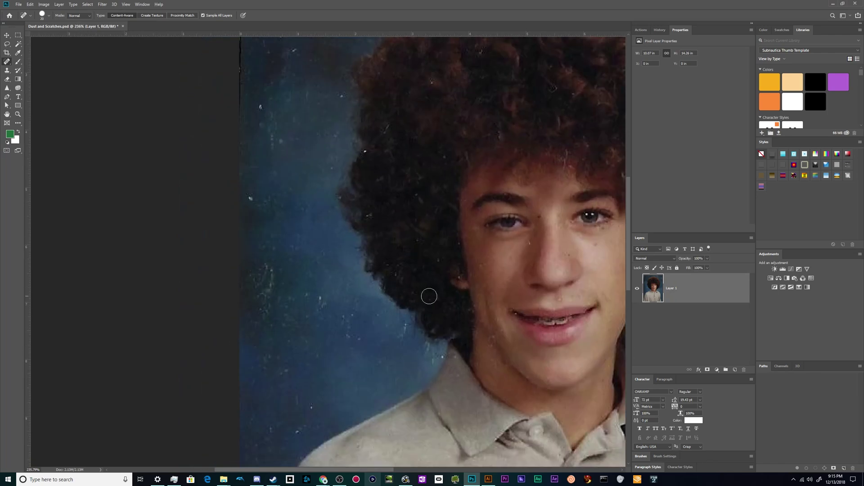
pyautogui.scroll(4, 540, 310)
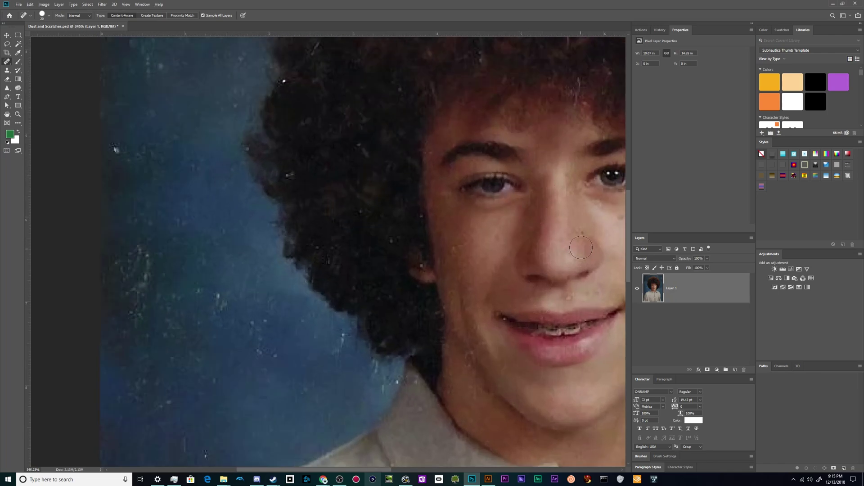
pyautogui.scroll(-4, 396, 206)
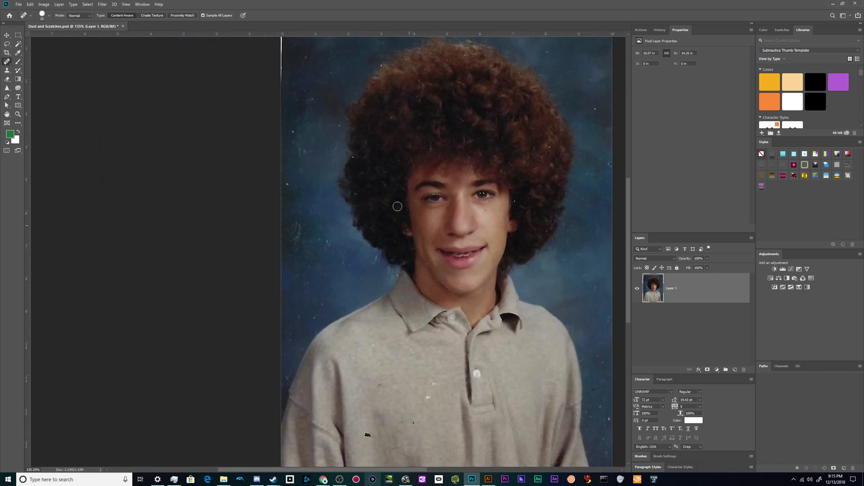
pyautogui.moveTo(365, 431); pyautogui.dragTo(368, 434)
pyautogui.moveTo(406, 424); pyautogui.dragTo(423, 423)
pyautogui.moveTo(436, 402)
pyautogui.mouseDown()
pyautogui.moveTo(427, 398)
pyautogui.moveTo(432, 384)
pyautogui.mouseUp()
pyautogui.scroll(-3, 376, 410)
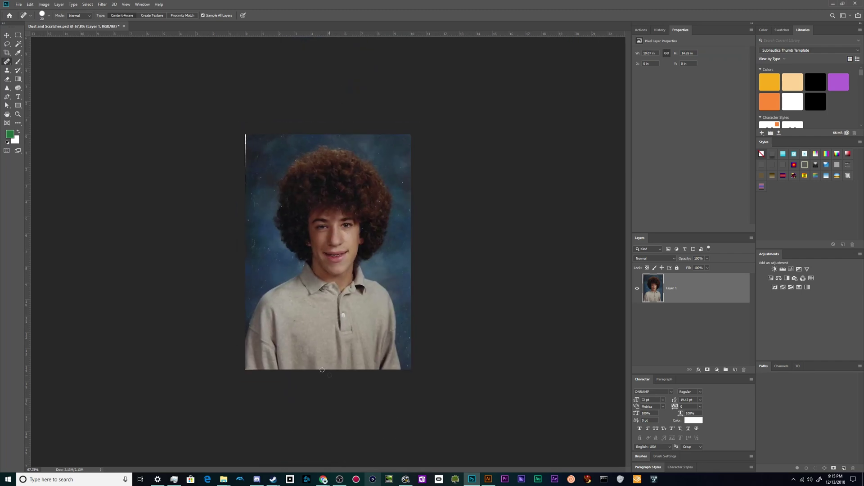
pyautogui.hotkey('ctrl', '+')
pyautogui.scroll(2, 243, 272)
pyautogui.scroll(-1, 243, 272)
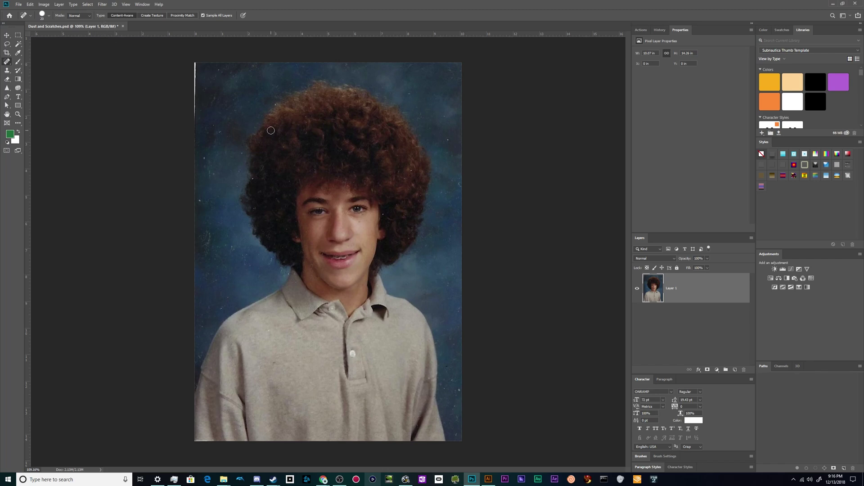
# - Select the whole image, open Dust & Scratches (Radius 1, Threshold 1), and move it off the portrait
pyautogui.hotkey('ctrl', 'a')
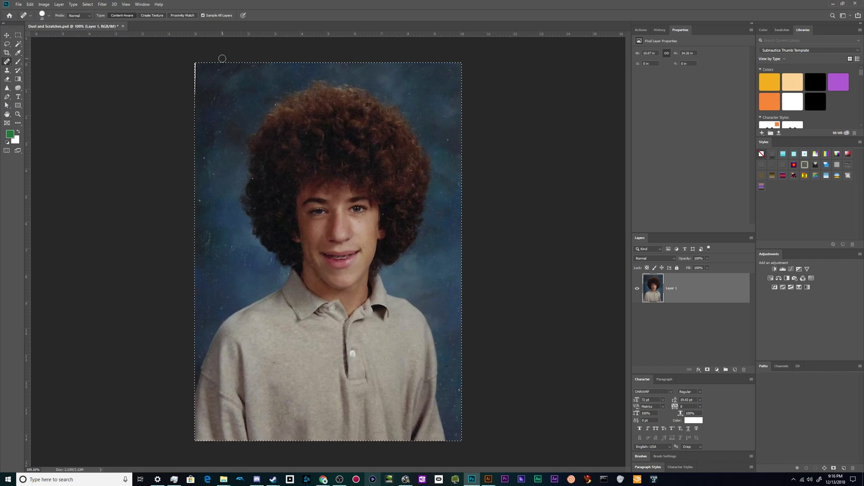
pyautogui.click(102, 4)
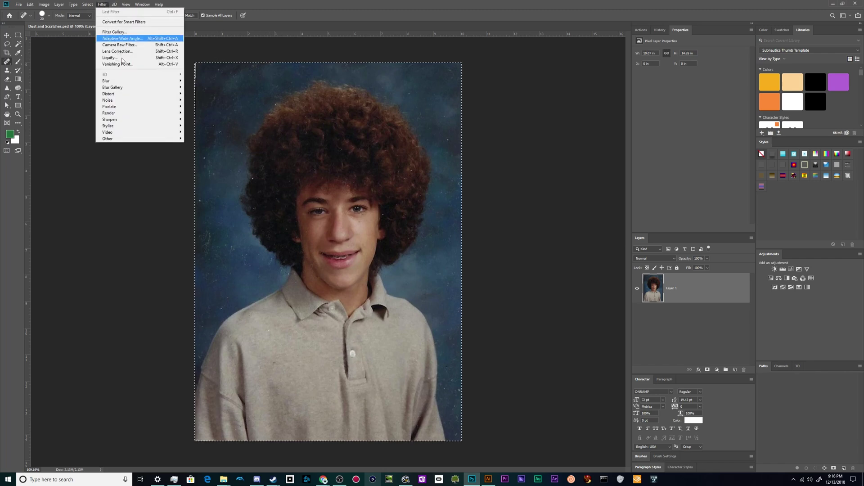
pyautogui.moveTo(138, 102)
pyautogui.click(203, 113)
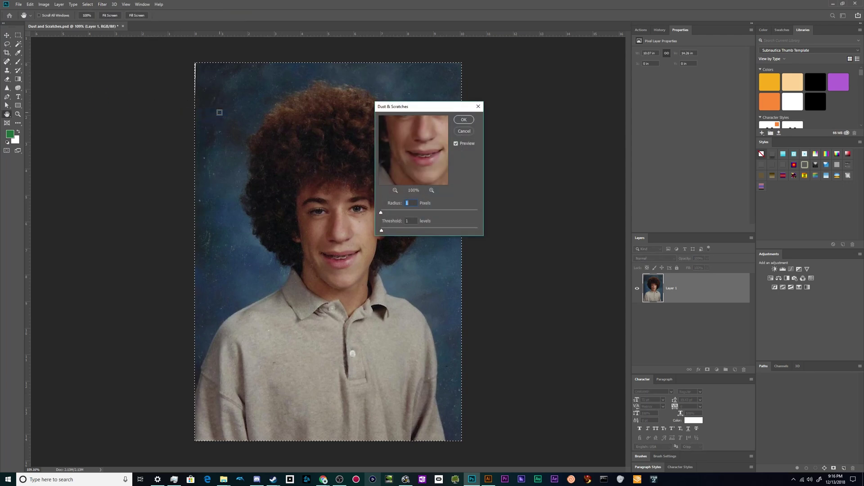
pyautogui.moveTo(406, 107); pyautogui.dragTo(536, 117)
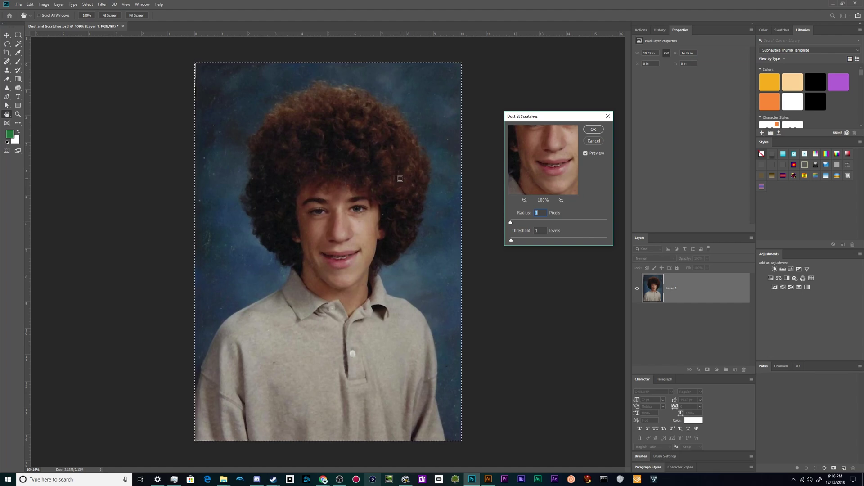
# - Apply Dust & Scratches at Radius 1 and Threshold 1, then zoom in and out to inspect it
pyautogui.click(593, 129)
pyautogui.press('j')
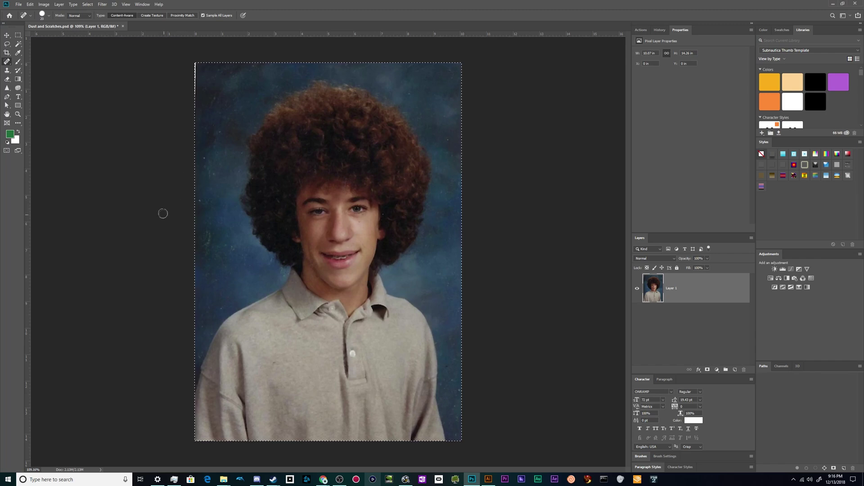
pyautogui.scroll(5, 183, 231)
pyautogui.scroll(-4, 185, 231)
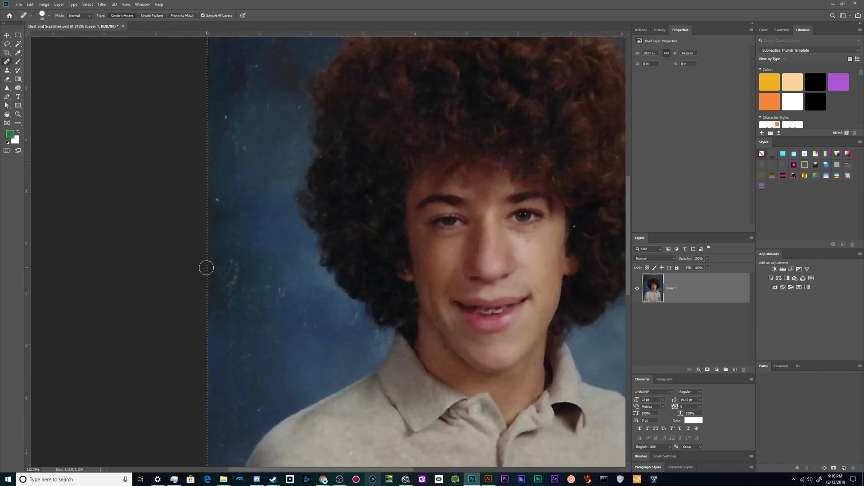
pyautogui.scroll(2, 206, 266)
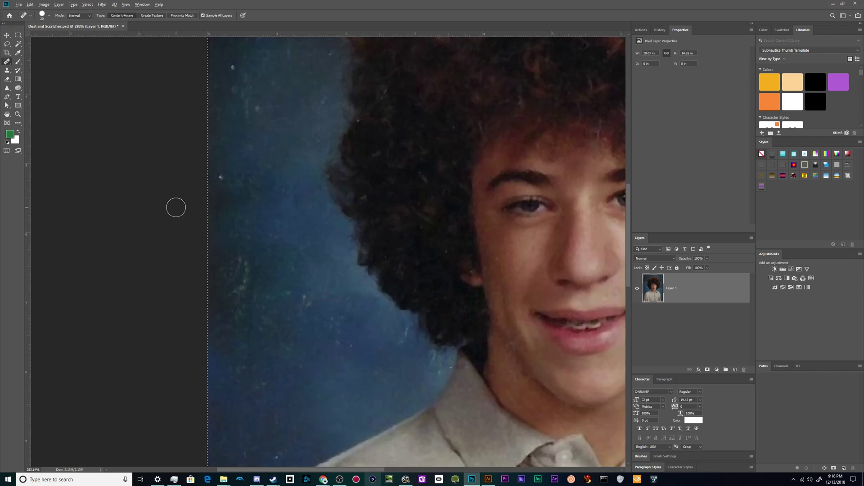
pyautogui.scroll(-3, 177, 207)
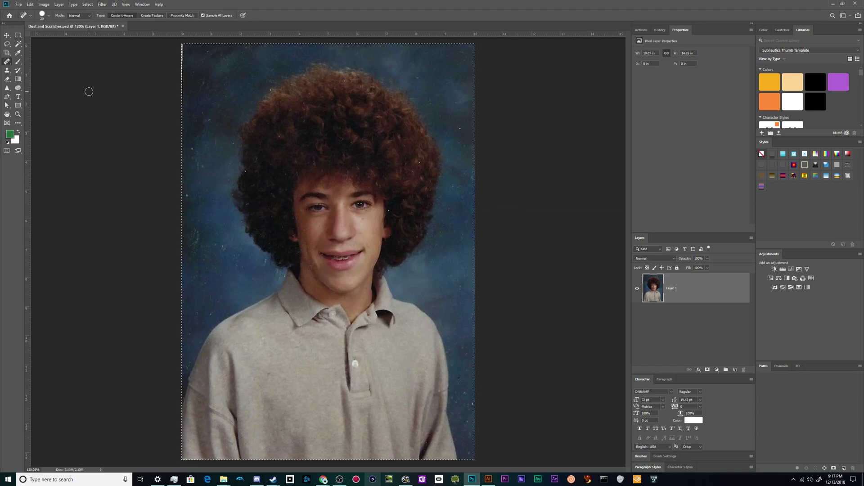
# - Reopen the Dust & Scratches dialog and position it beside the portrait
pyautogui.click(102, 5)
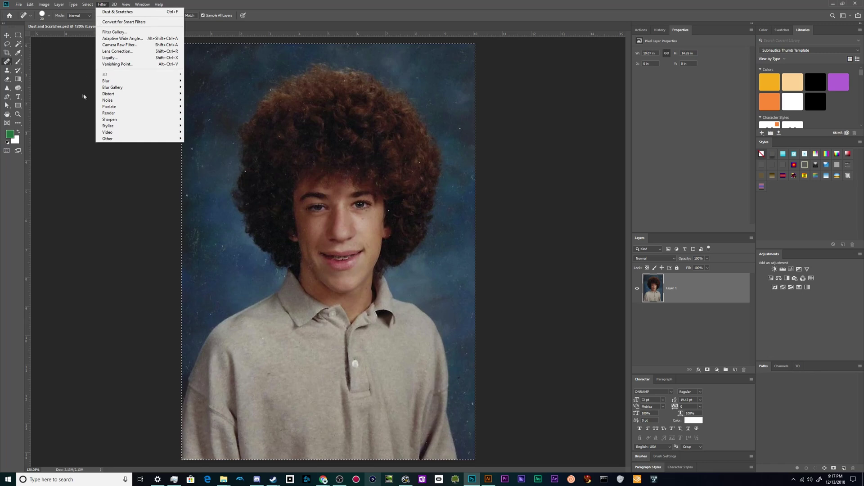
pyautogui.moveTo(133, 100)
pyautogui.click(207, 112)
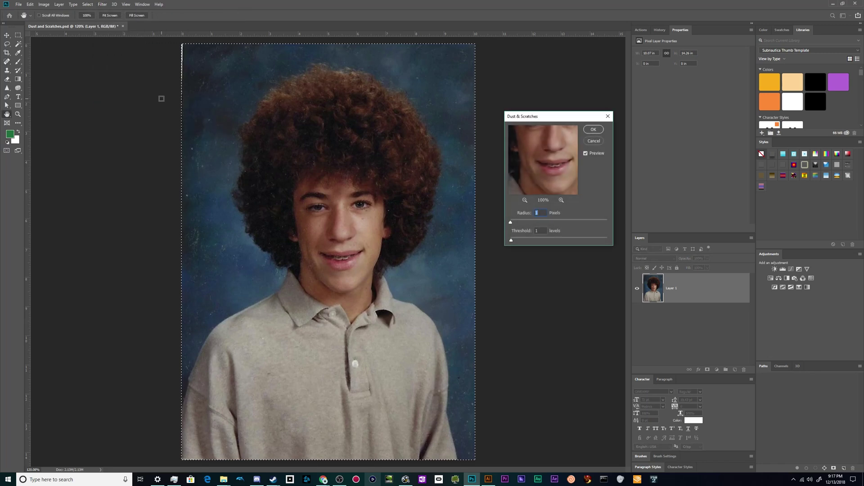
pyautogui.moveTo(567, 119); pyautogui.dragTo(558, 126)
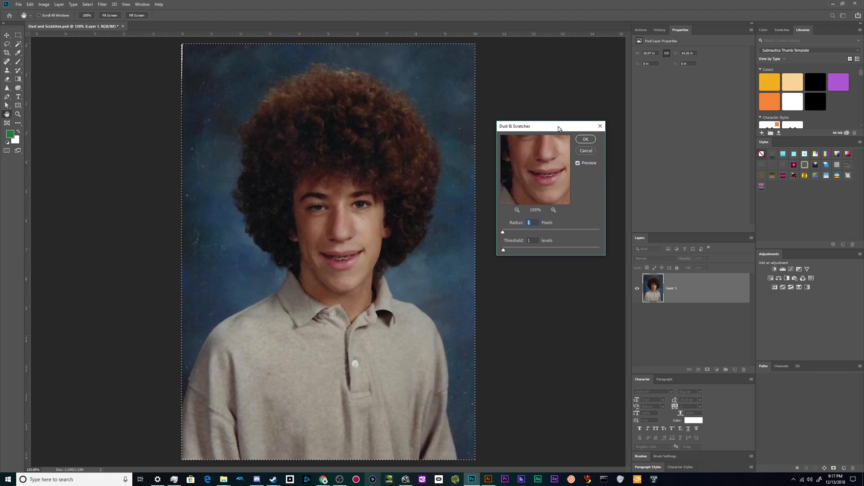
pyautogui.moveTo(558, 127); pyautogui.dragTo(561, 127)
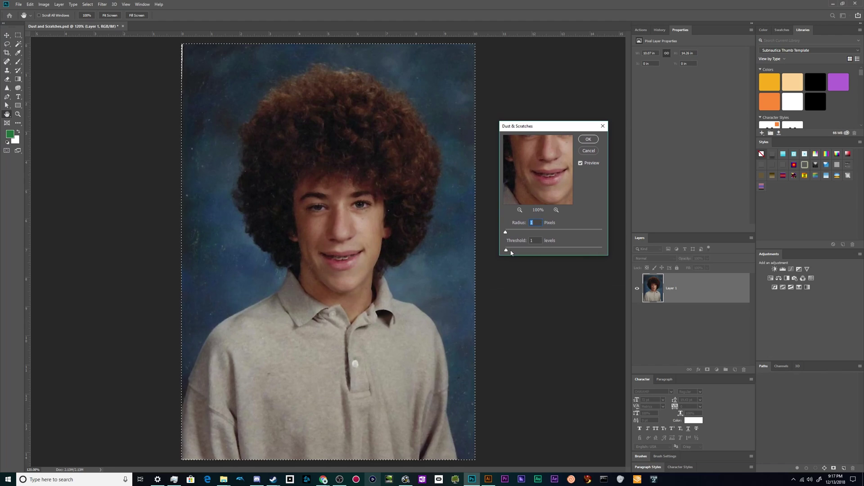
# - Test Threshold 11 and 2 and Radius 3 with Preview toggled, then return Radius to 1
pyautogui.moveTo(506, 251); pyautogui.dragTo(505, 234)
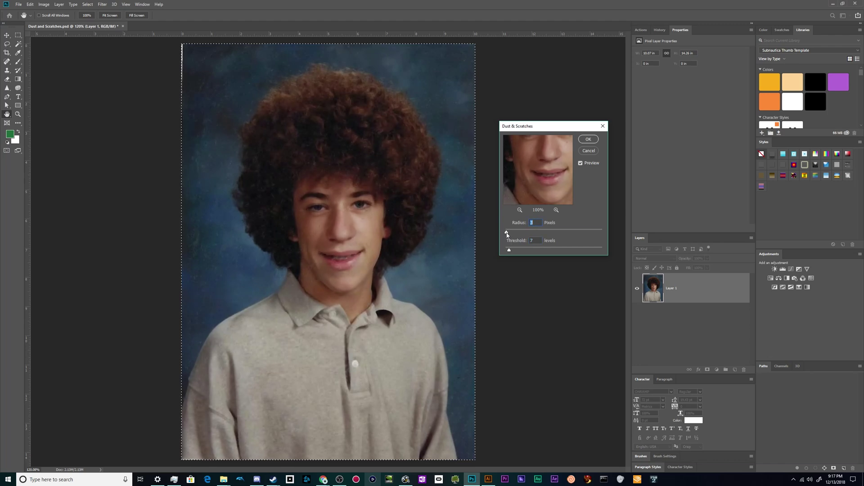
pyautogui.click(501, 232)
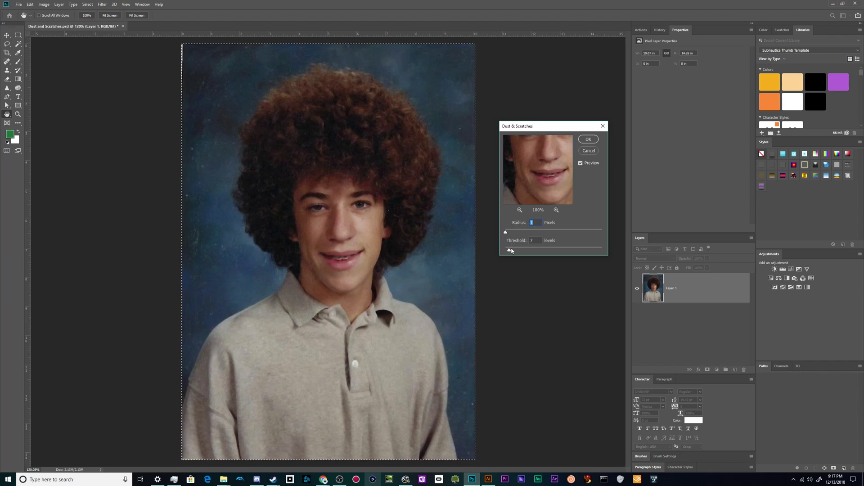
pyautogui.moveTo(509, 251); pyautogui.dragTo(516, 250)
pyautogui.click(581, 163)
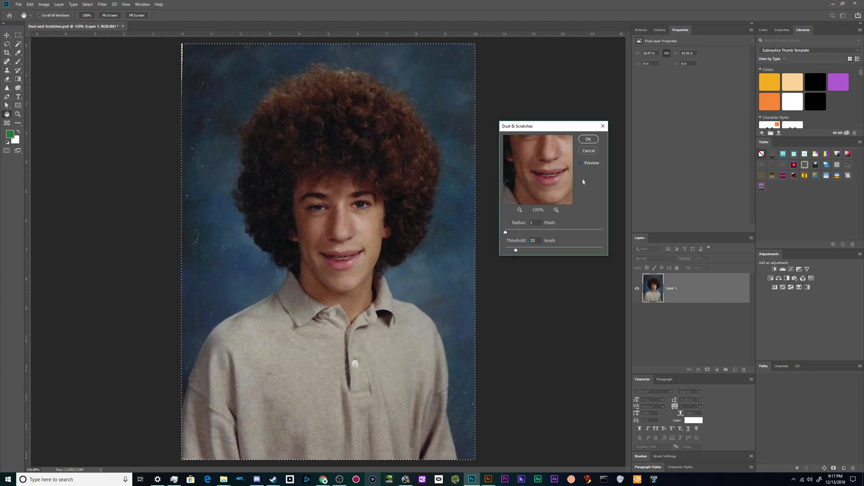
pyautogui.click(580, 163)
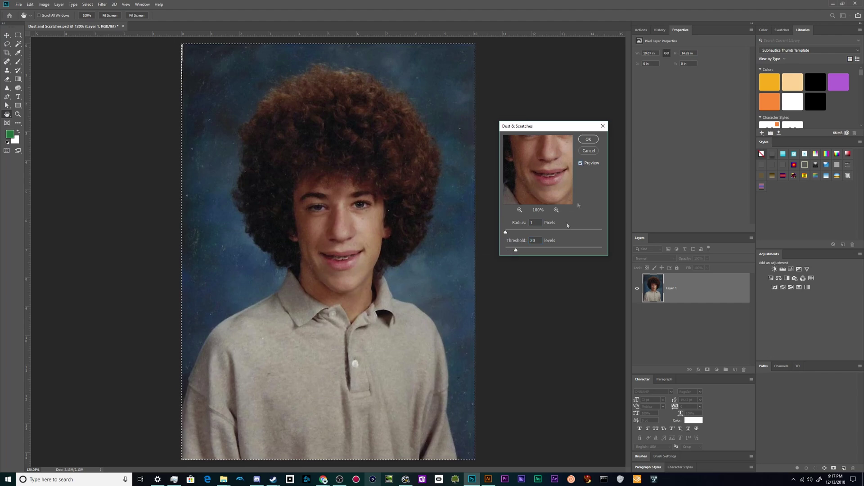
pyautogui.click(507, 232)
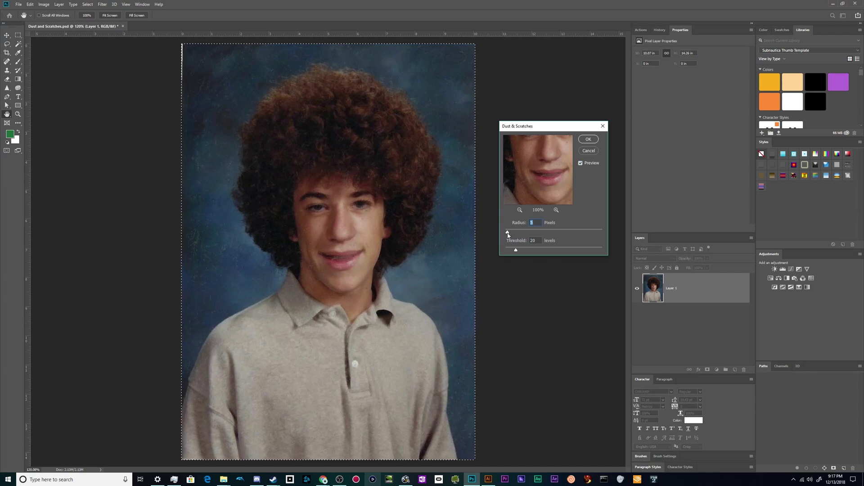
pyautogui.moveTo(506, 235); pyautogui.dragTo(512, 234)
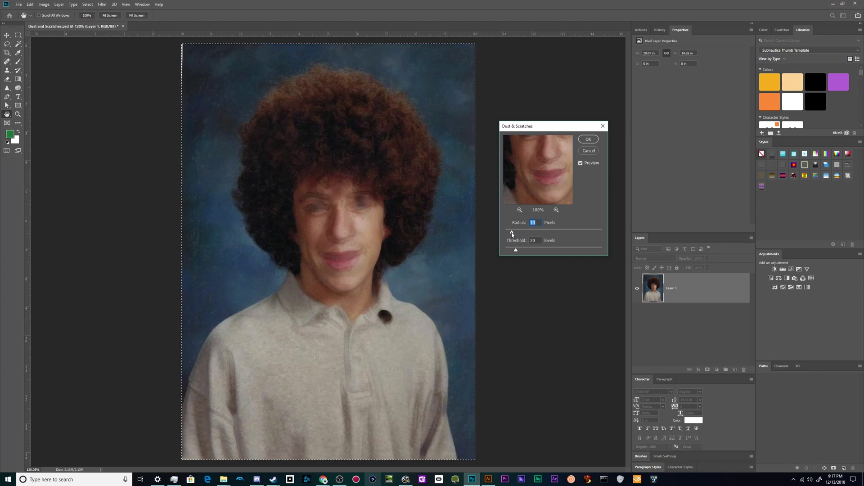
# - Try Radius values from 1 to 7 and Threshold 6 to 65, ending at Radius 2
pyautogui.moveTo(512, 232); pyautogui.dragTo(505, 233)
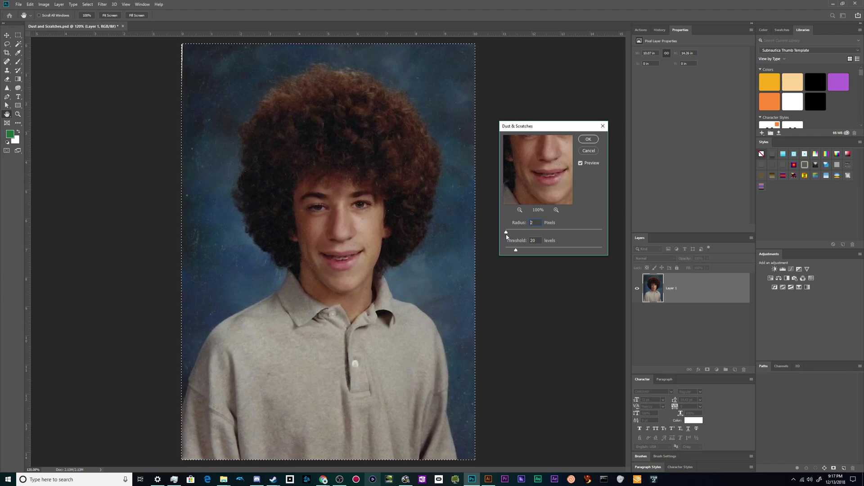
pyautogui.press('Up')
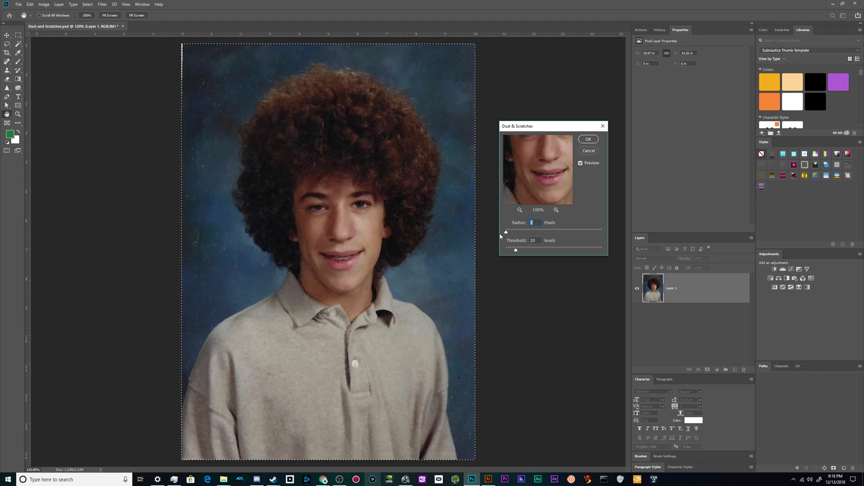
pyautogui.moveTo(516, 251); pyautogui.dragTo(509, 252)
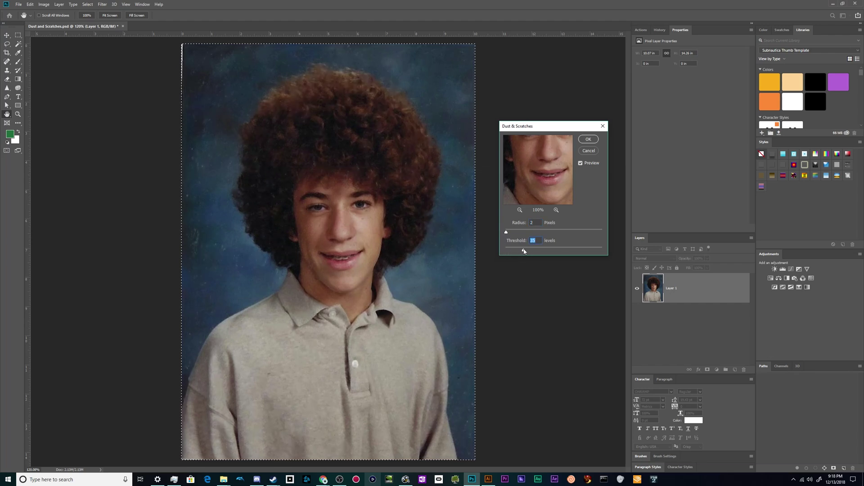
pyautogui.moveTo(524, 251); pyautogui.dragTo(515, 251)
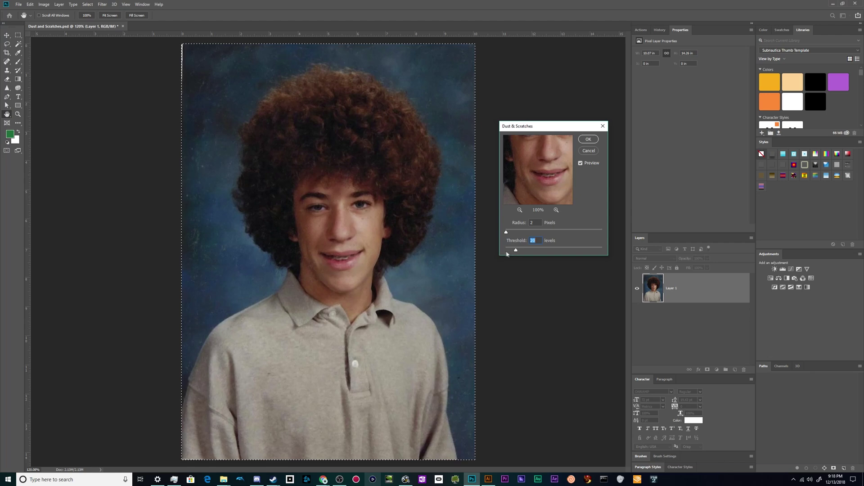
pyautogui.click(506, 233)
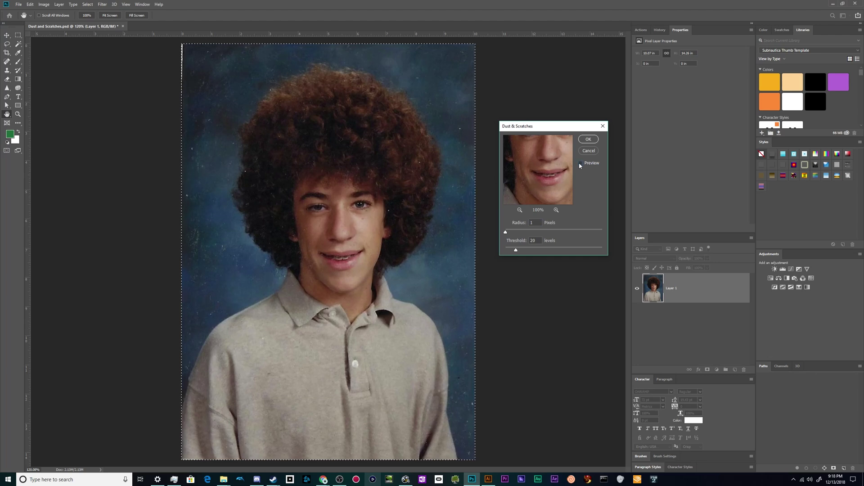
pyautogui.click(509, 233)
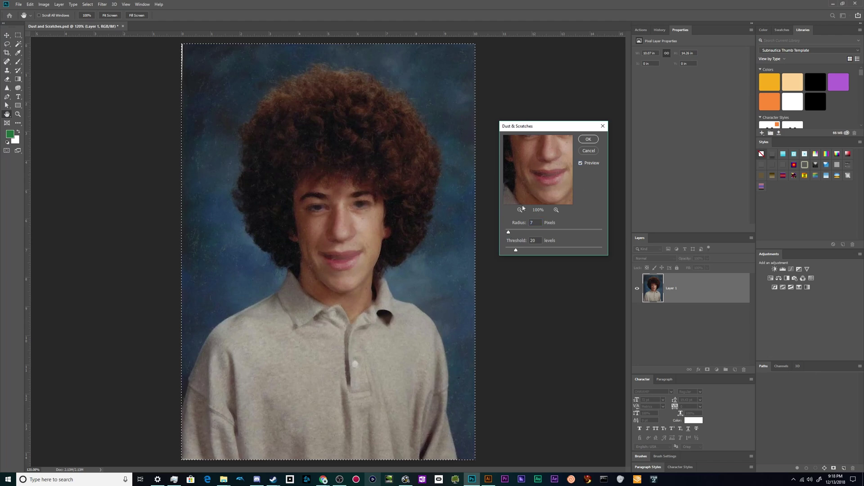
pyautogui.click(507, 234)
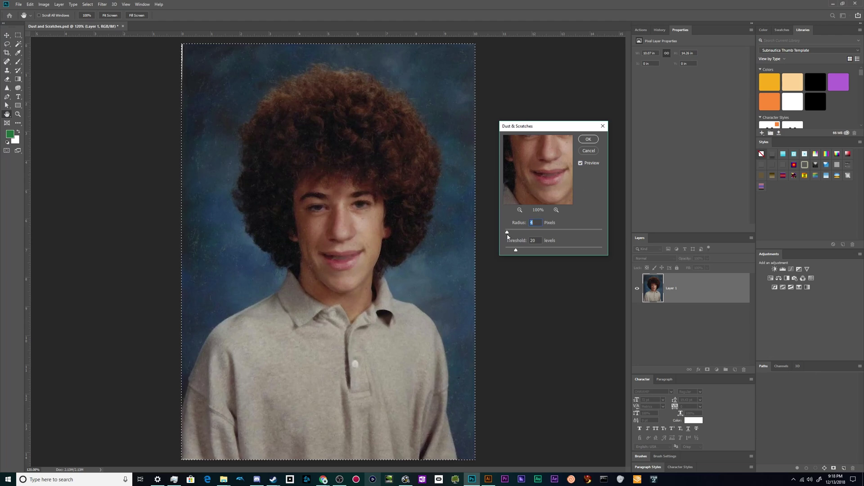
pyautogui.moveTo(521, 251); pyautogui.dragTo(539, 252)
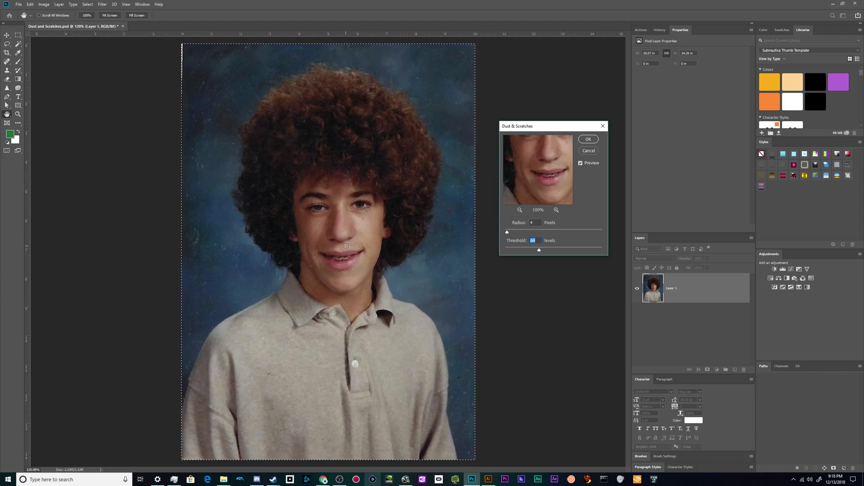
pyautogui.moveTo(507, 232); pyautogui.dragTo(505, 232)
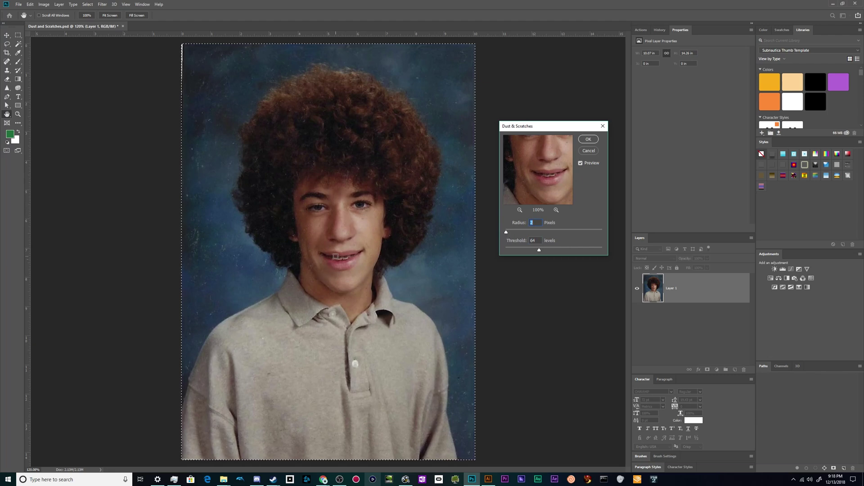
# - Cancel the Dust & Scratches filter and clear the whole-image selection
pyautogui.click(589, 152)
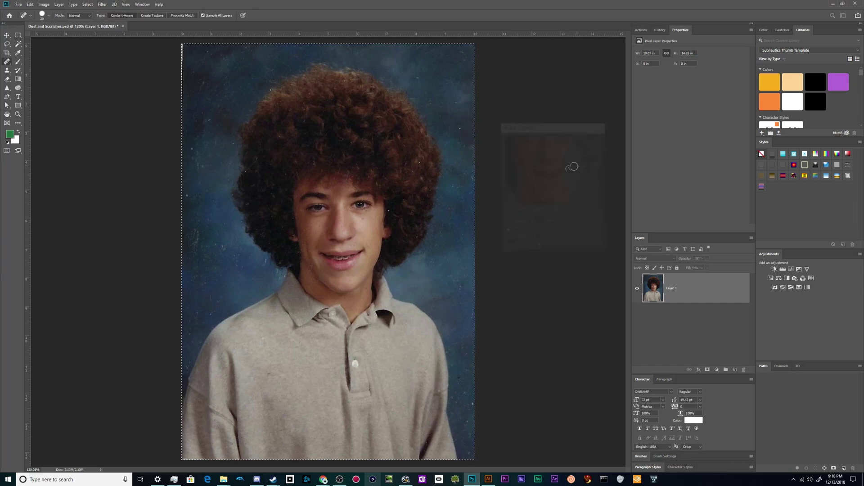
pyautogui.press('j')
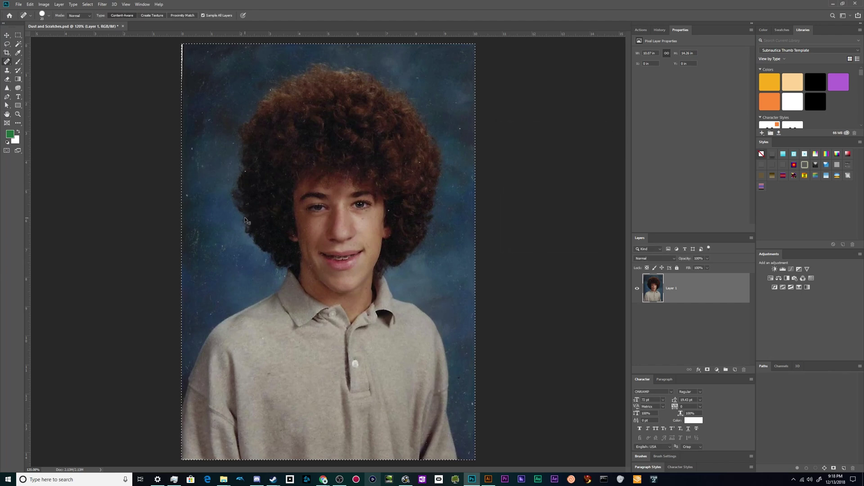
pyautogui.hotkey('ctrl', 'd')
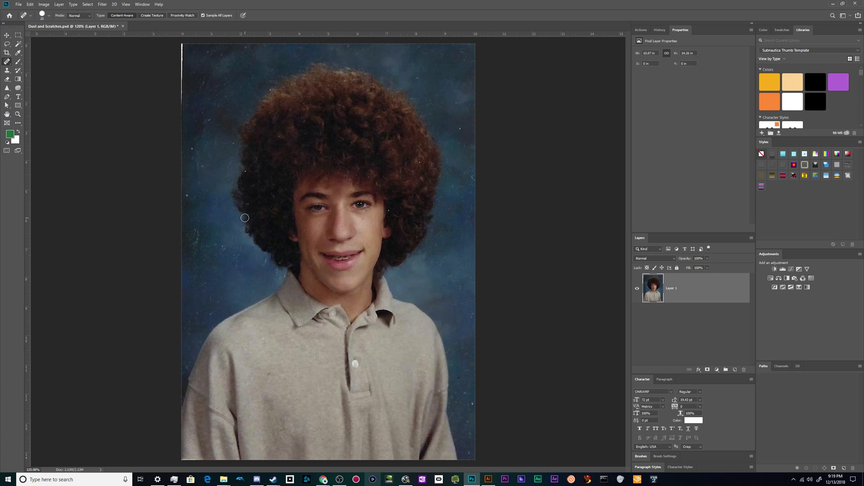
# - Lasso the mouth and the eye area, then invert the selection to exclude them
pyautogui.press('l')
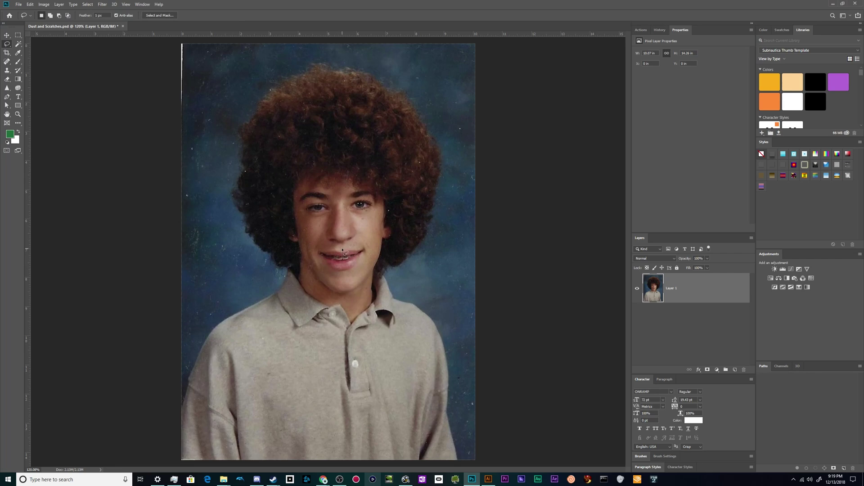
pyautogui.moveTo(342, 249)
pyautogui.mouseDown()
pyautogui.moveTo(370, 246)
pyautogui.moveTo(353, 270)
pyautogui.moveTo(329, 275)
pyautogui.moveTo(316, 252)
pyautogui.moveTo(351, 244)
pyautogui.mouseUp()
pyautogui.press('shift')
pyautogui.moveTo(375, 210)
pyautogui.mouseDown()
pyautogui.moveTo(370, 198)
pyautogui.moveTo(351, 201)
pyautogui.moveTo(347, 210)
pyautogui.moveTo(321, 200)
pyautogui.moveTo(307, 213)
pyautogui.moveTo(323, 220)
pyautogui.mouseUp()
pyautogui.scroll(8, 312, 193)
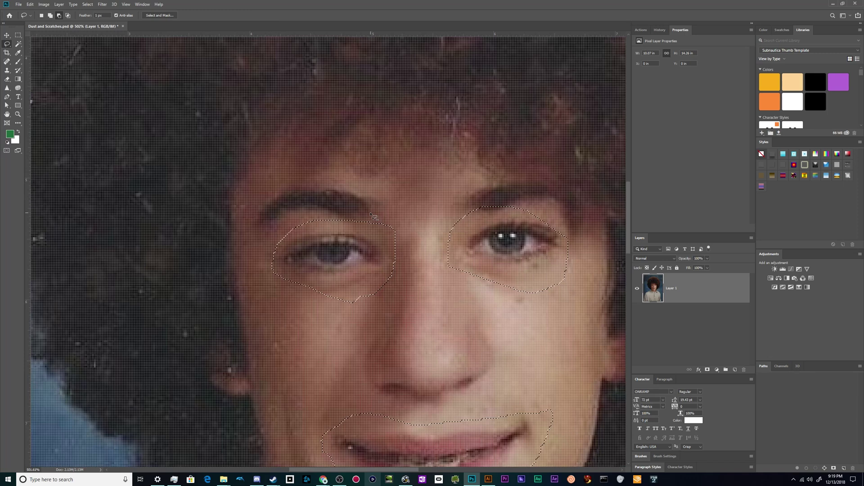
pyautogui.scroll(-4, 372, 216)
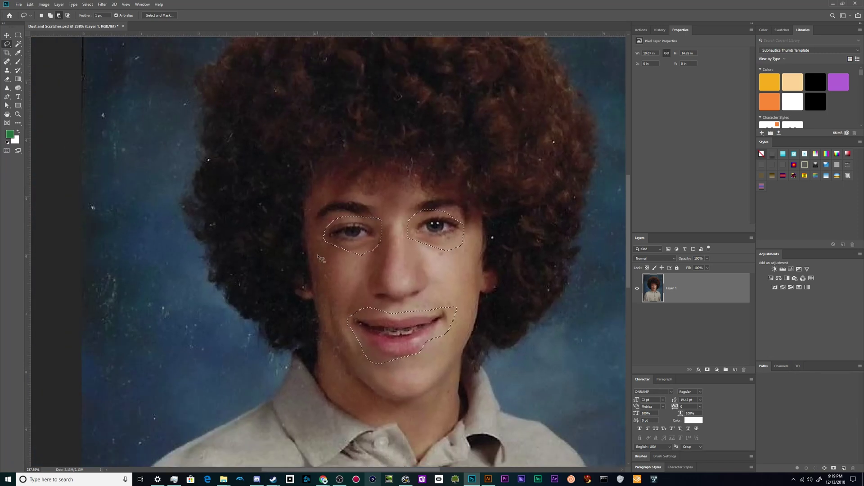
pyautogui.scroll(-3, 319, 257)
pyautogui.scroll(-1, 318, 256)
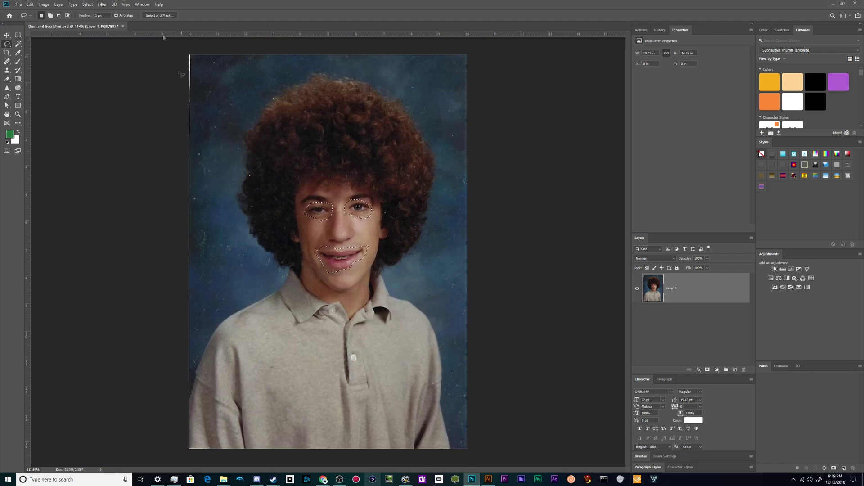
pyautogui.click(59, 4)
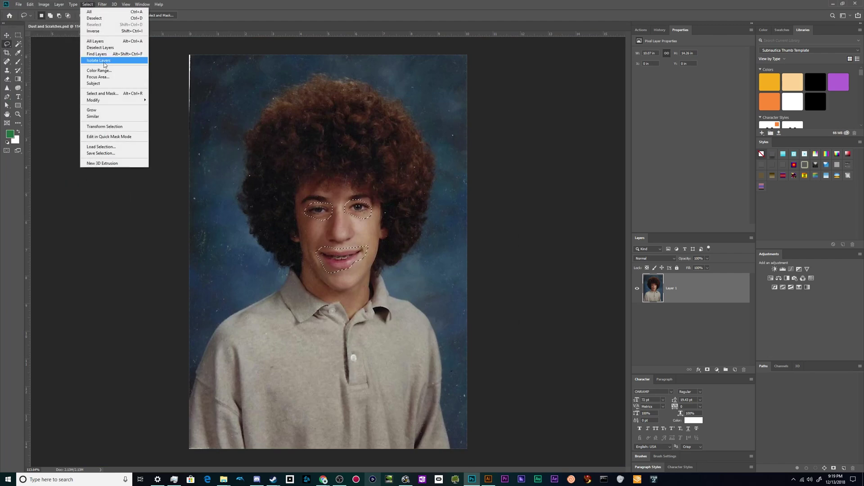
pyautogui.click(135, 31)
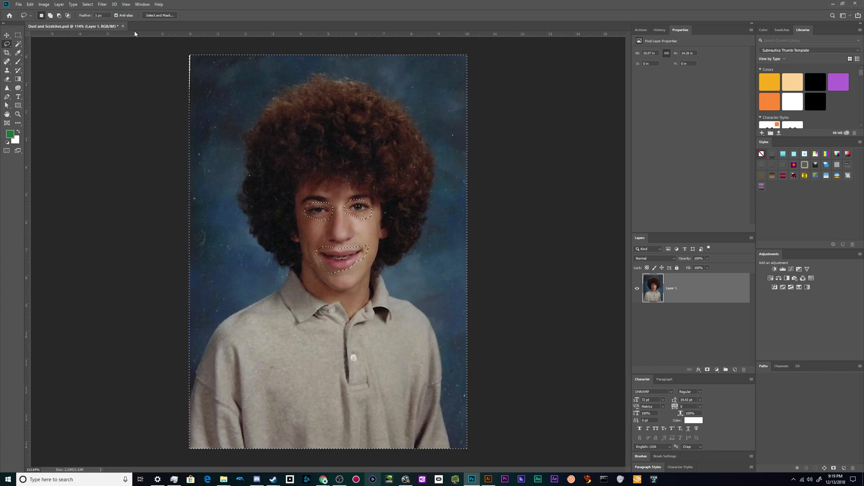
# - Reopen Dust & Scratches on the selection, set Threshold to about 22, and step Radius down to 3
pyautogui.click(102, 4)
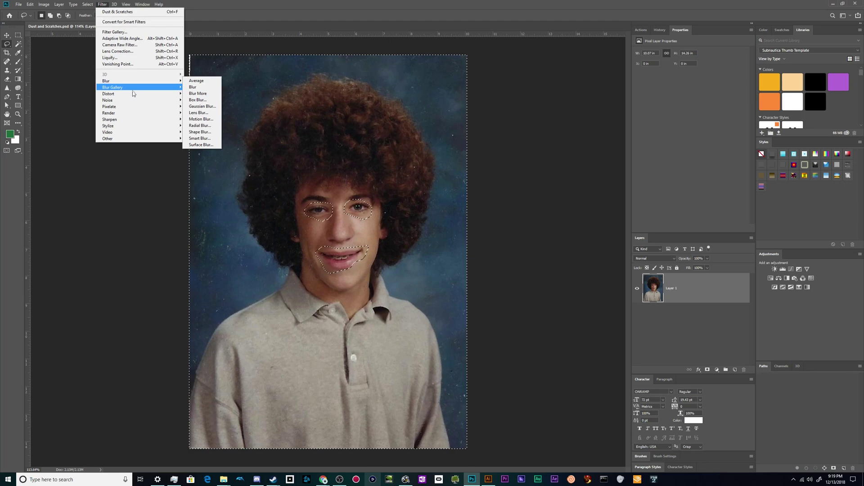
pyautogui.moveTo(130, 104)
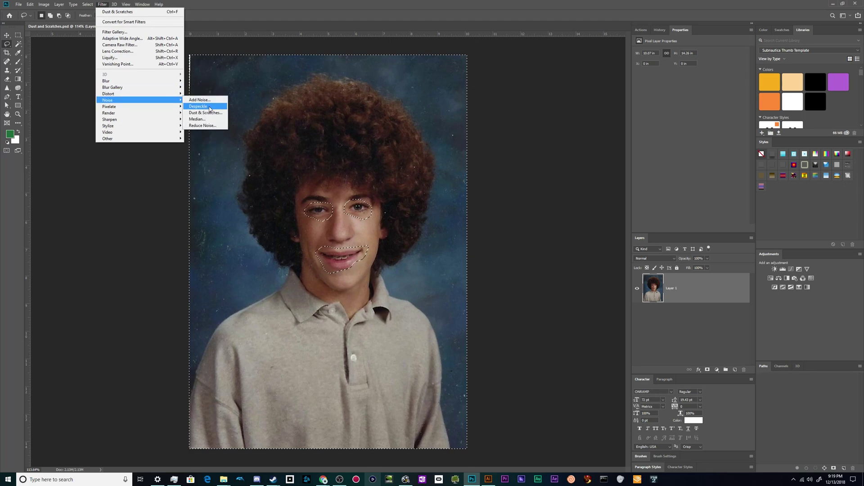
pyautogui.click(208, 112)
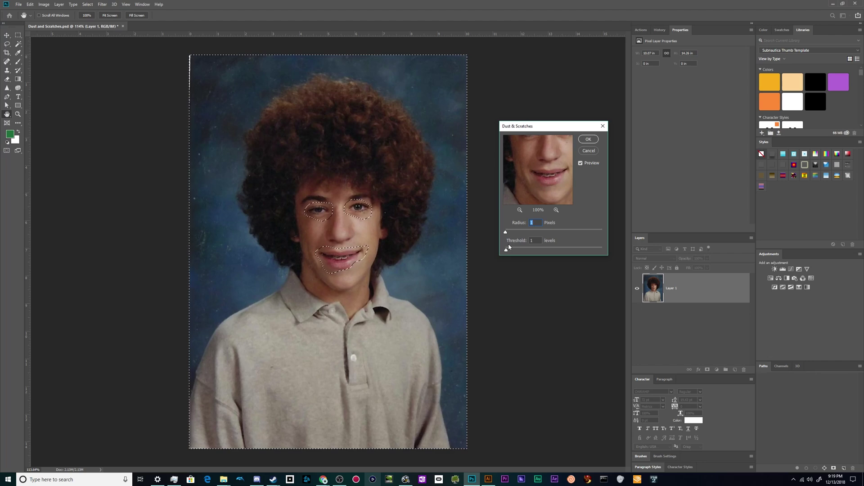
pyautogui.moveTo(506, 250)
pyautogui.mouseDown()
pyautogui.moveTo(517, 250)
pyautogui.moveTo(506, 235)
pyautogui.mouseUp()
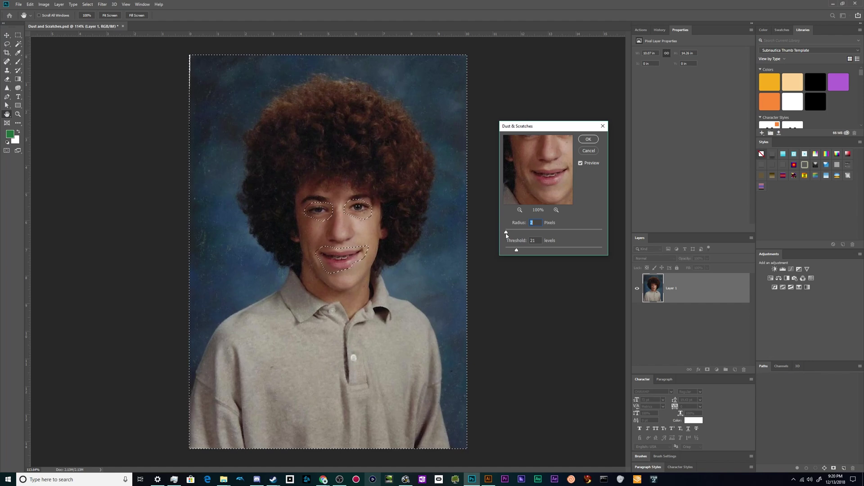
pyautogui.moveTo(516, 250)
pyautogui.mouseDown()
pyautogui.moveTo(509, 250)
pyautogui.moveTo(544, 255)
pyautogui.moveTo(511, 250)
pyautogui.mouseUp()
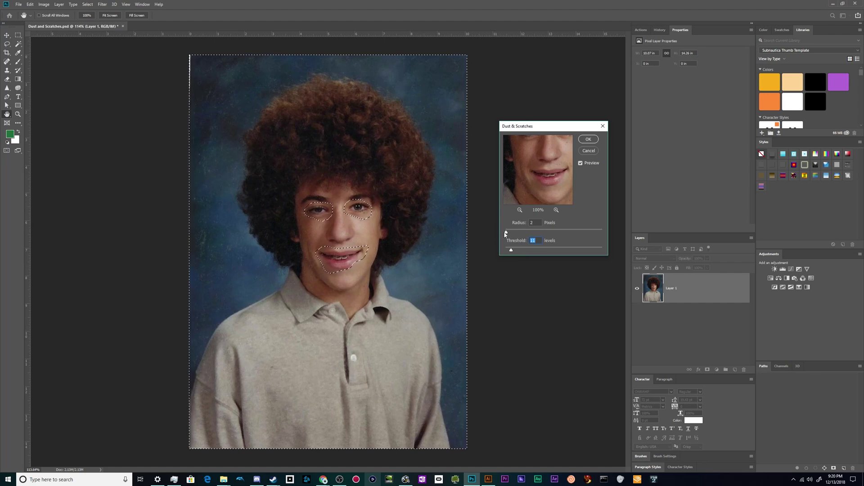
pyautogui.moveTo(508, 234); pyautogui.dragTo(507, 234)
pyautogui.press('Down')
pyautogui.click(534, 240)
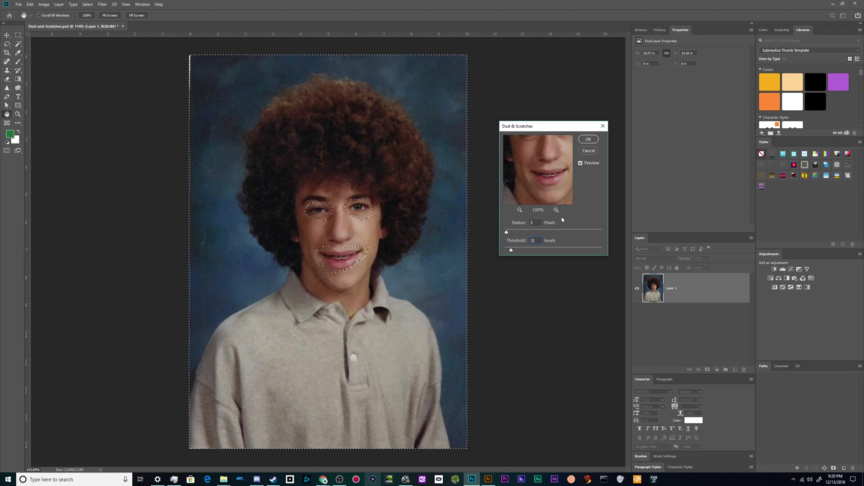
# - Apply the Dust & Scratches filter and drop the eye-and-mouth selection
pyautogui.click(588, 140)
pyautogui.hotkey('ctrl', 'd')
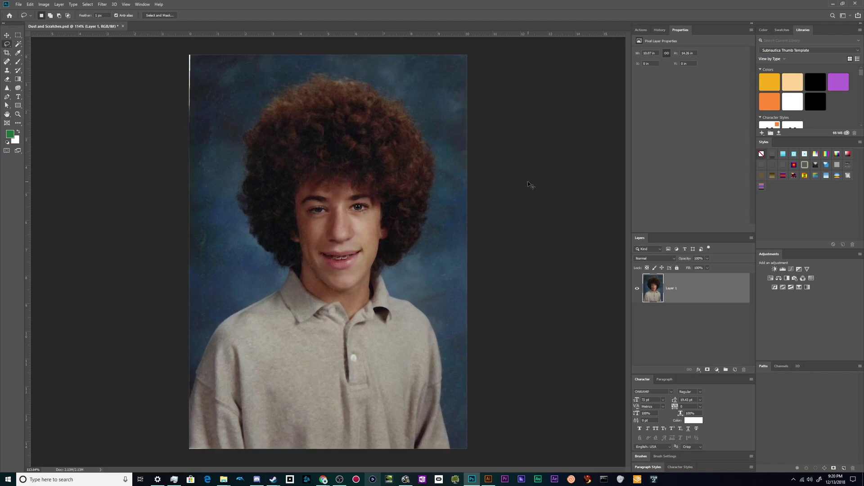
pyautogui.press('v')
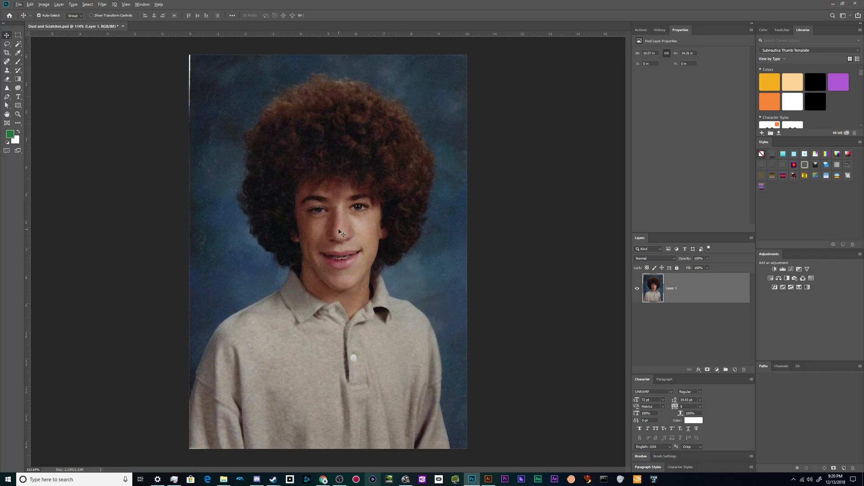
pyautogui.keyDown('alt'); pyautogui.scroll(5, 340, 230); pyautogui.keyUp('alt')
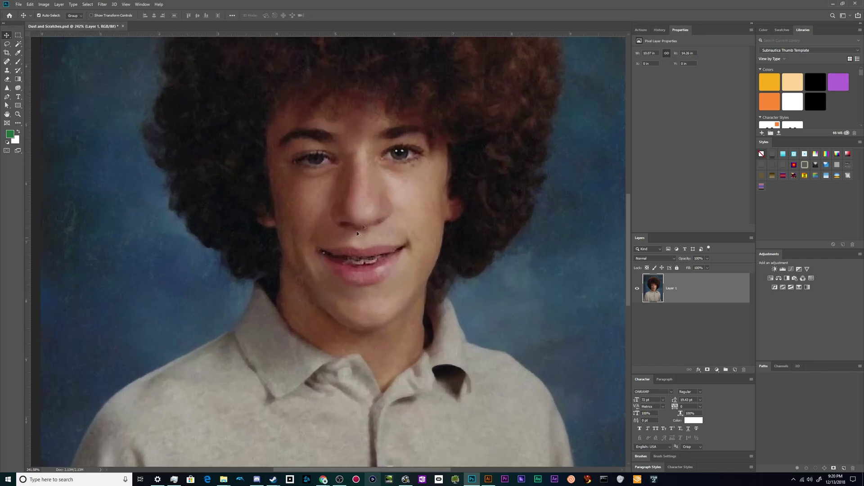
pyautogui.scroll(1, 304, 229)
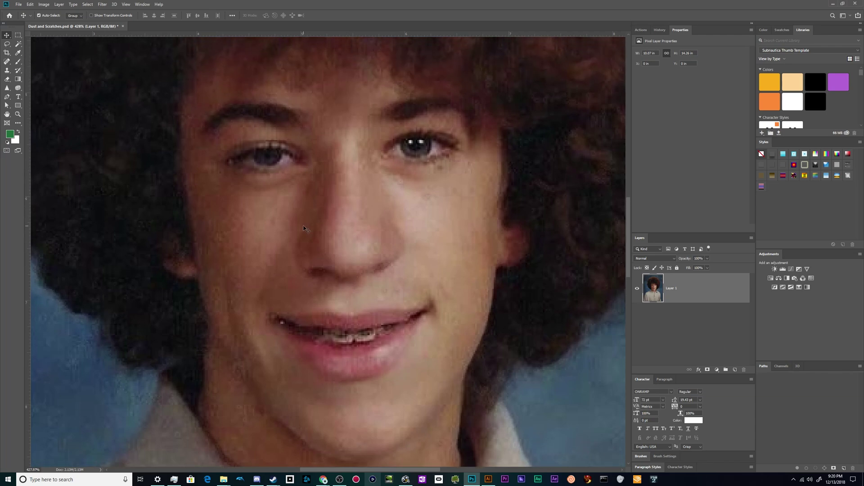
# - Heal the spots under the right eye and the dark cheek spot with a smaller Spot Healing Brush
pyautogui.press('j')
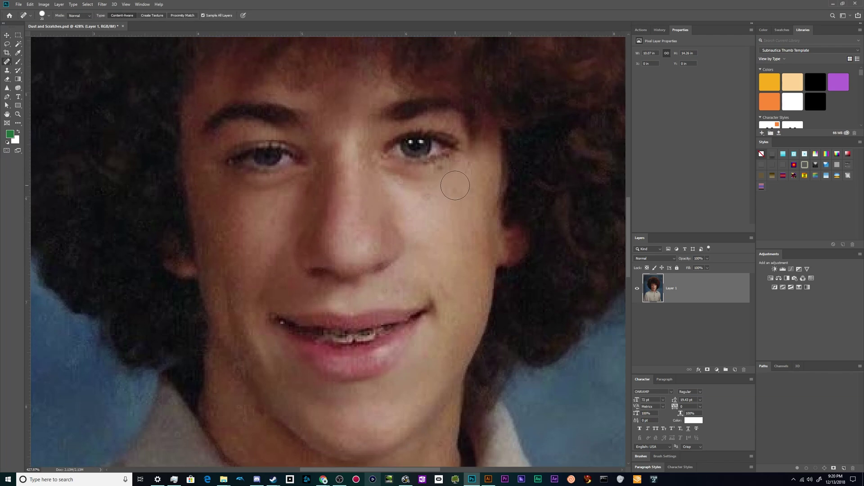
pyautogui.press('[')
pyautogui.press('[')
pyautogui.press('[')
pyautogui.click(402, 183)
pyautogui.click(427, 198)
pyautogui.click(468, 170)
pyautogui.scroll(-3, 234, 307)
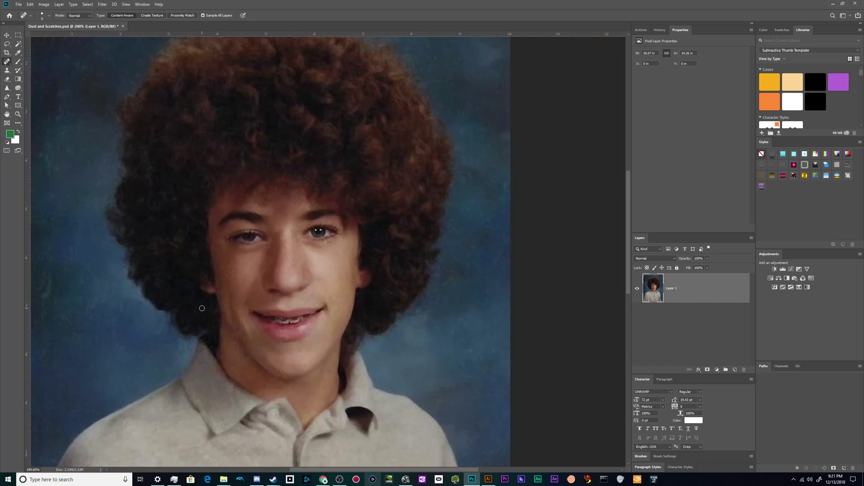
pyautogui.scroll(1, 202, 273)
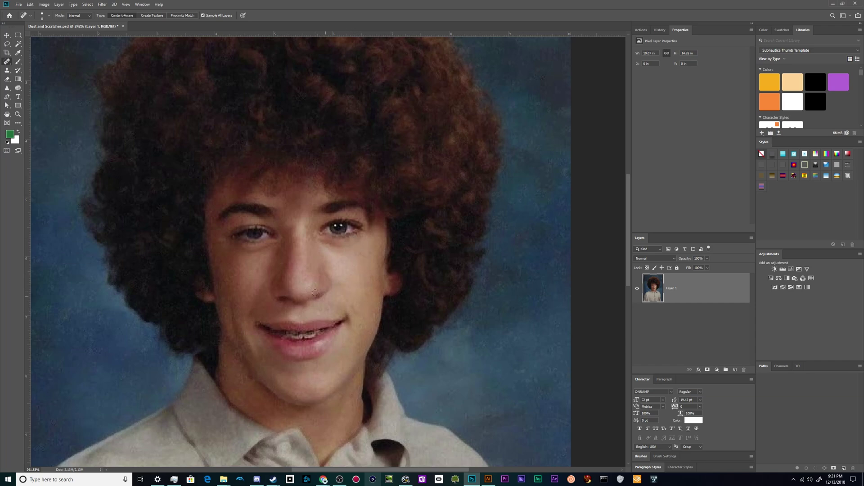
pyautogui.scroll(-3, 315, 293)
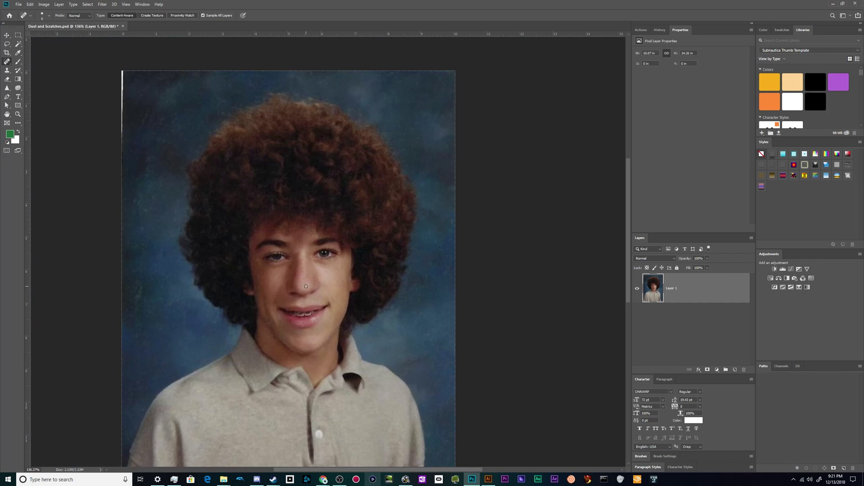
# - Lasso the right eye and copy it onto a new layer
pyautogui.press('l')
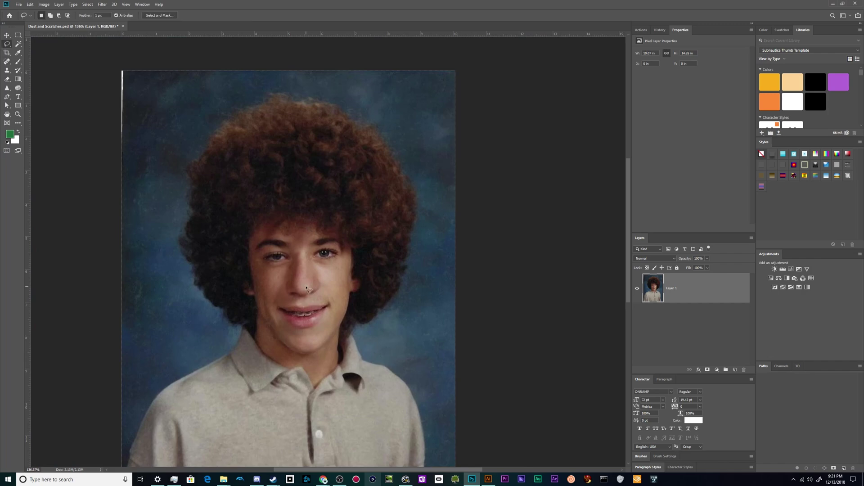
pyautogui.scroll(2, 306, 289)
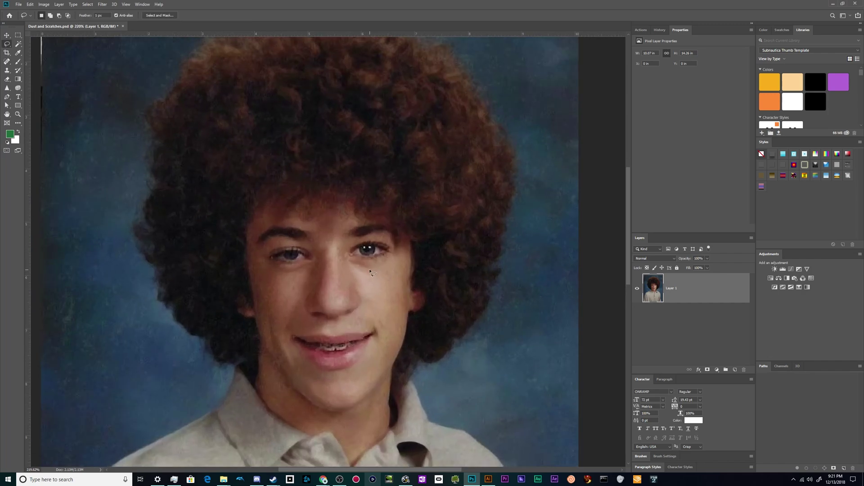
pyautogui.moveTo(370, 271)
pyautogui.mouseDown()
pyautogui.moveTo(391, 262)
pyautogui.moveTo(389, 243)
pyautogui.moveTo(366, 238)
pyautogui.moveTo(349, 251)
pyautogui.moveTo(354, 270)
pyautogui.mouseUp()
pyautogui.hotkey('ctrl', 'j')
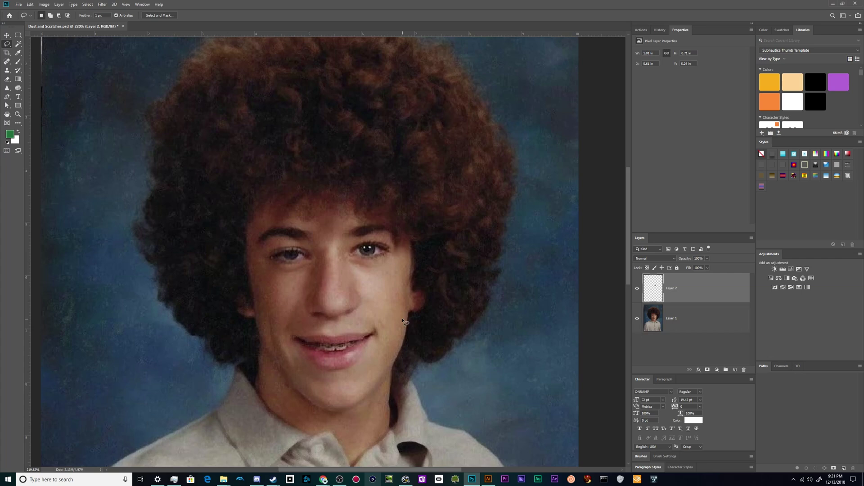
# - Move the eye copy over the left eye, flip it horizontally, tilt it about -3.7°, and commit
pyautogui.hotkey('ctrl', 't')
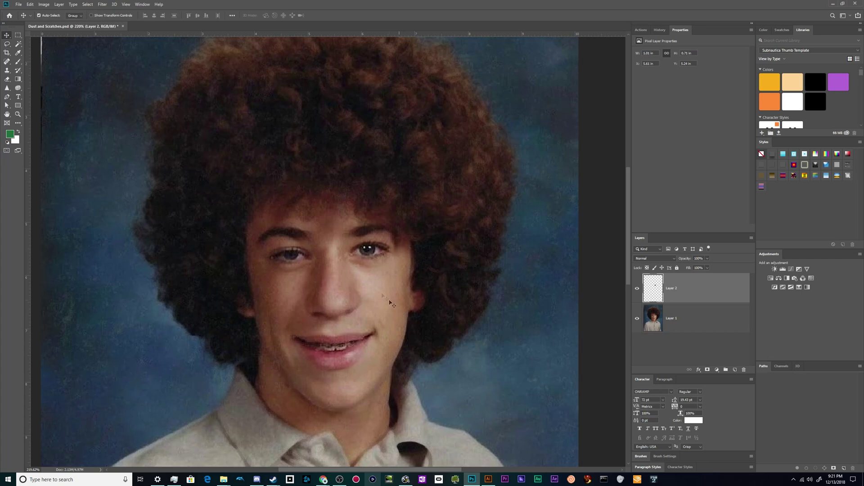
pyautogui.moveTo(367, 265); pyautogui.dragTo(298, 279)
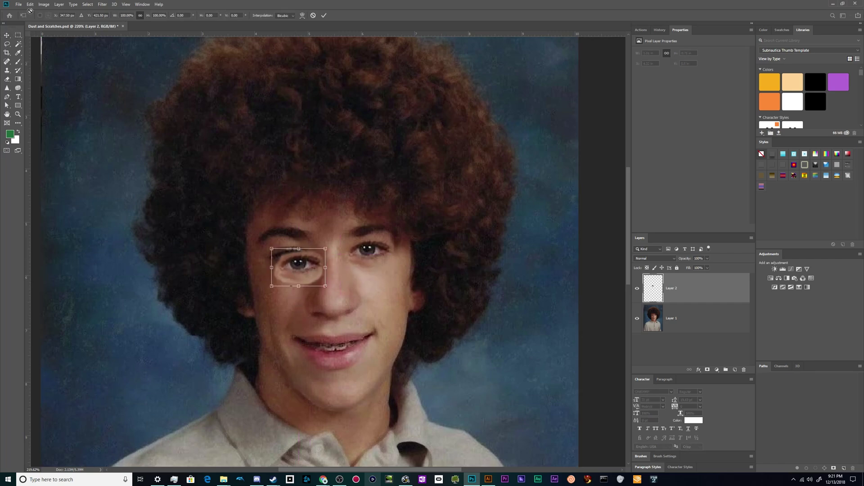
pyautogui.click(30, 5)
pyautogui.moveTo(95, 160)
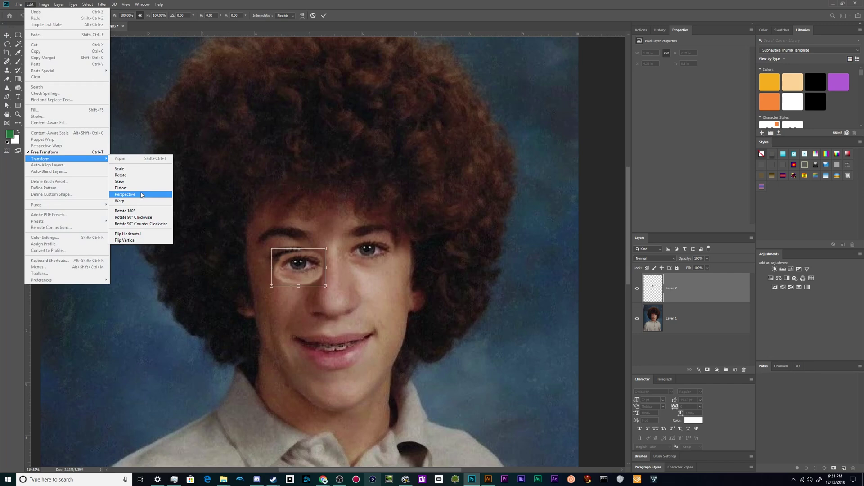
pyautogui.click(127, 233)
pyautogui.moveTo(293, 281)
pyautogui.mouseDown()
pyautogui.moveTo(276, 274)
pyautogui.moveTo(286, 272)
pyautogui.mouseUp()
pyautogui.moveTo(334, 300); pyautogui.dragTo(337, 297)
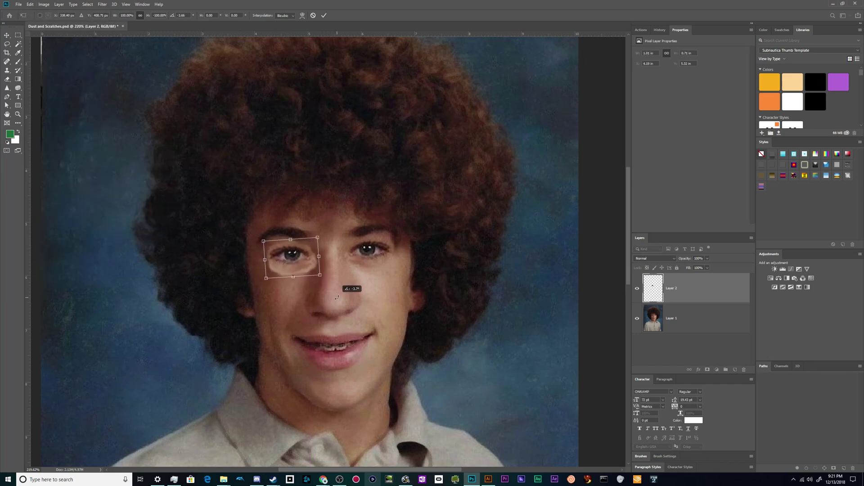
pyautogui.press('Return')
pyautogui.hotkey('shift', 'Left')
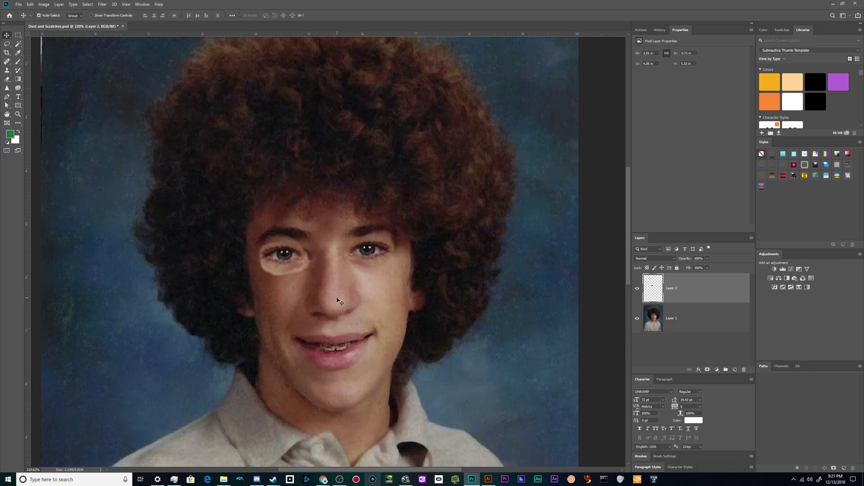
pyautogui.hotkey('shift', 'Right')
pyautogui.press('Right')
pyautogui.press('Right')
pyautogui.press('Right')
pyautogui.press('Right')
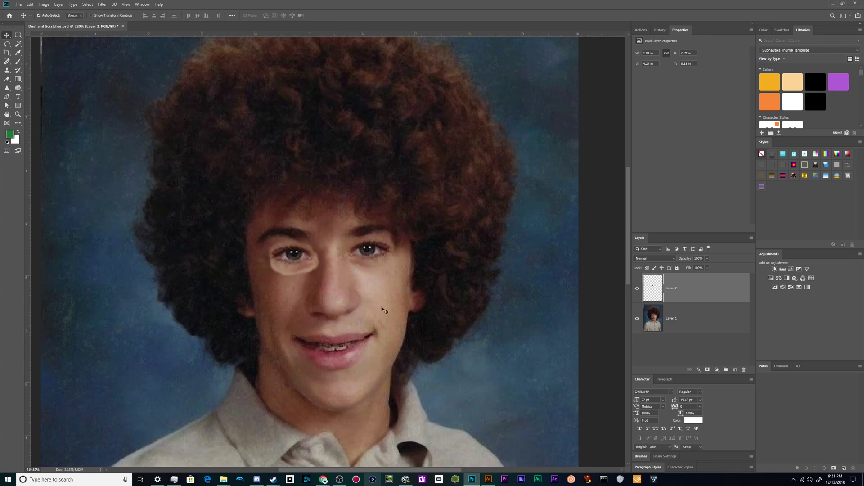
# - Add a layer mask to Layer 2 and set the brush to 94% hardness and 15 px
pyautogui.click(707, 370)
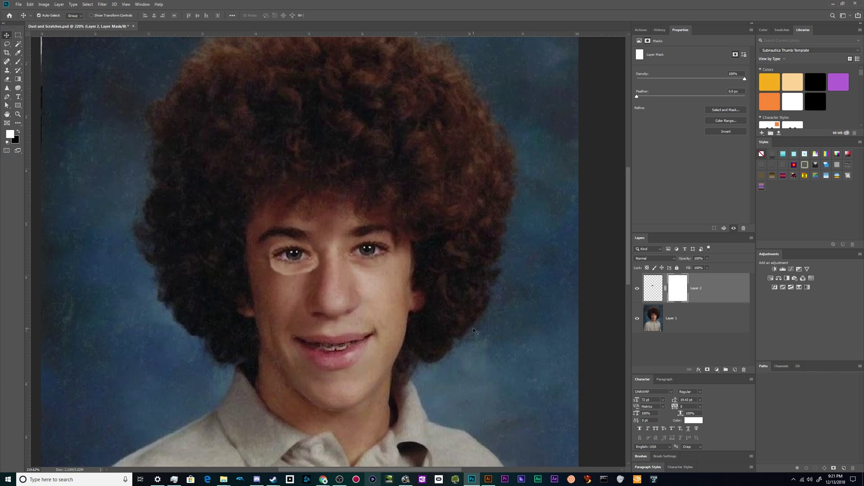
pyautogui.press('b')
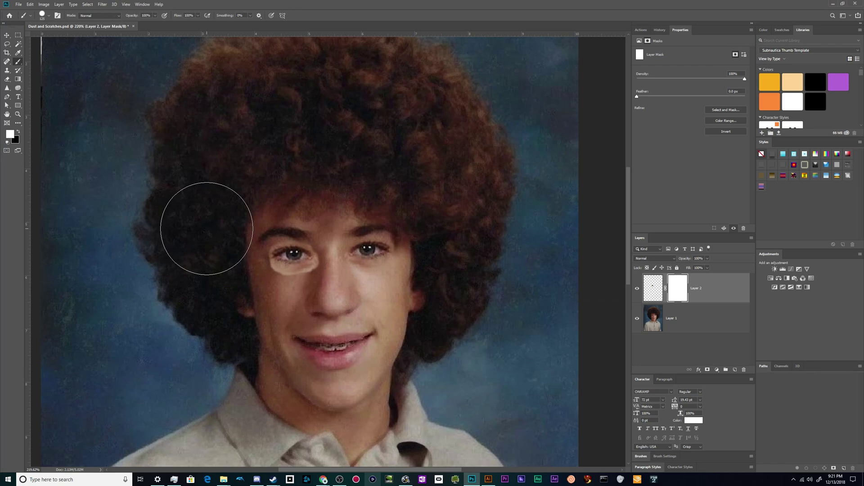
pyautogui.press('[')
pyautogui.press('[')
pyautogui.press('[')
pyautogui.press('[')
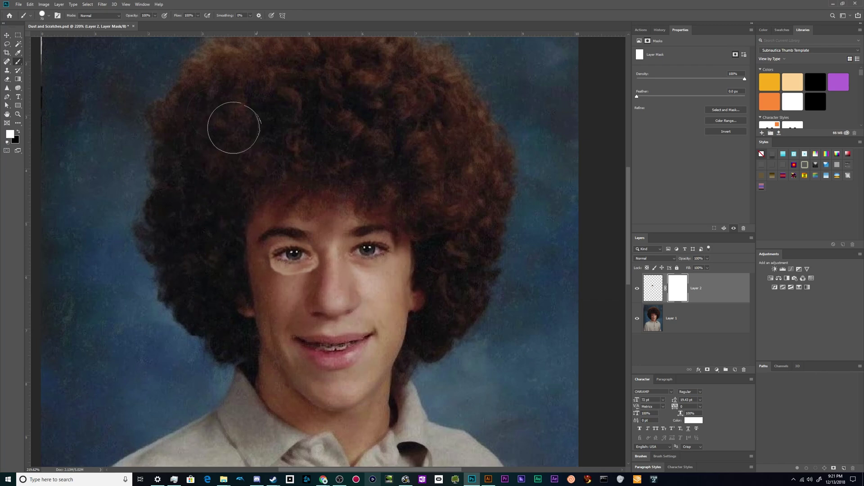
pyautogui.click(50, 17)
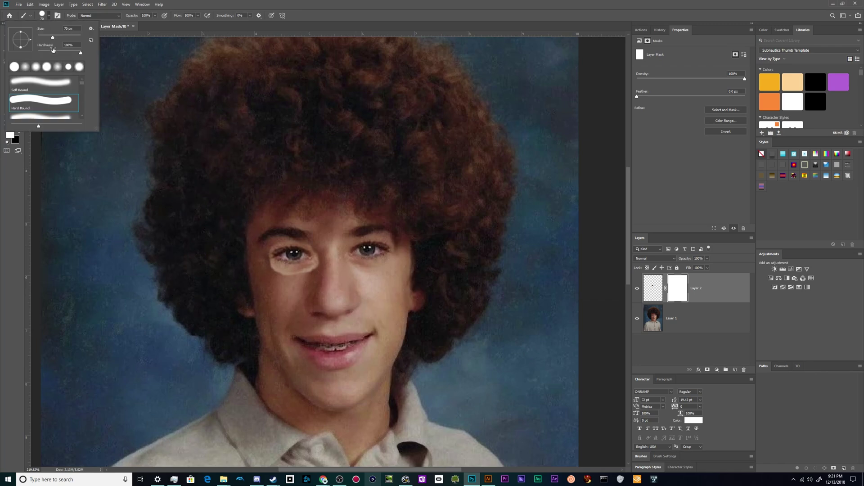
pyautogui.moveTo(82, 54); pyautogui.dragTo(64, 56)
pyautogui.moveTo(52, 39); pyautogui.dragTo(43, 38)
pyautogui.press('Return')
pyautogui.scroll(3, 272, 273)
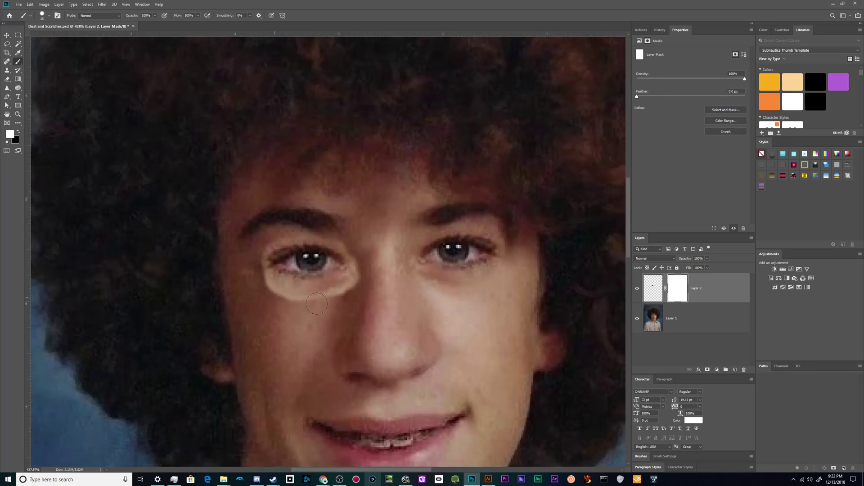
# - Paint the mask to hide the light patch edge under the left eye, undoing each stroke
pyautogui.press('x')
pyautogui.press('x')
pyautogui.press('x')
pyautogui.moveTo(265, 286); pyautogui.dragTo(317, 306)
pyautogui.hotkey('ctrl', 'z')
pyautogui.click(47, 16)
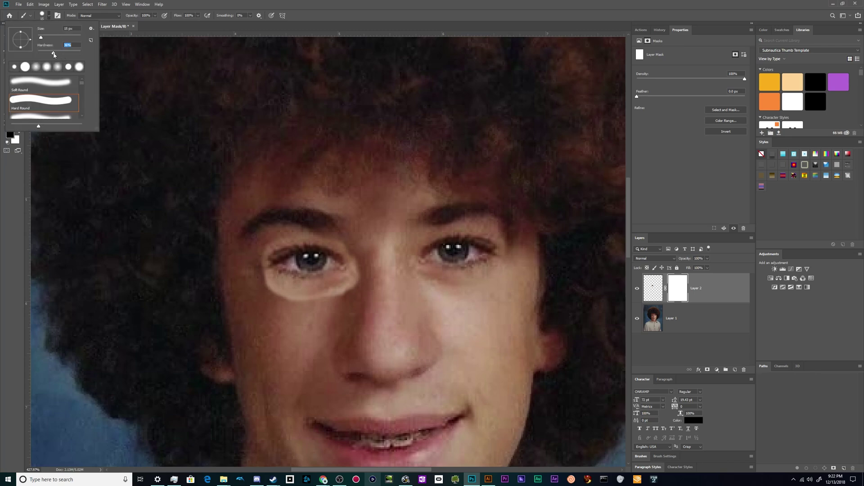
pyautogui.click(47, 16)
pyautogui.moveTo(328, 299)
pyautogui.mouseDown()
pyautogui.moveTo(271, 294)
pyautogui.moveTo(343, 298)
pyautogui.moveTo(352, 291)
pyautogui.moveTo(275, 293)
pyautogui.moveTo(359, 280)
pyautogui.moveTo(288, 294)
pyautogui.mouseUp()
pyautogui.hotkey('ctrl', 'z')
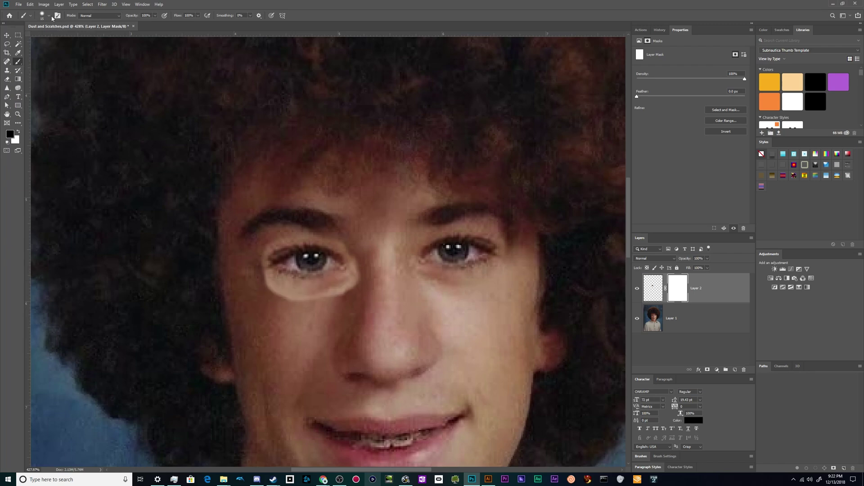
# - Try masking the halo below the left eye with a 30 px brush, then undo it
pyautogui.click(644, 456)
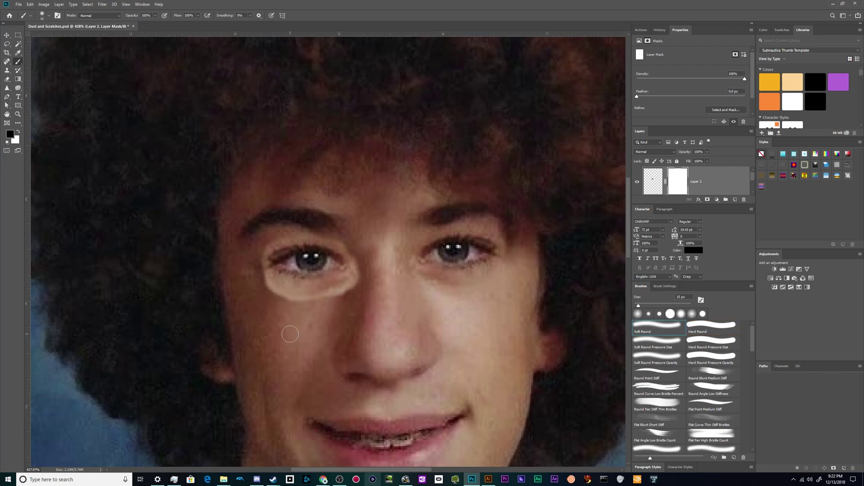
pyautogui.press(']')
pyautogui.press(']')
pyautogui.press(']')
pyautogui.moveTo(338, 311)
pyautogui.mouseDown()
pyautogui.moveTo(269, 298)
pyautogui.moveTo(299, 308)
pyautogui.moveTo(336, 303)
pyautogui.moveTo(323, 313)
pyautogui.moveTo(289, 311)
pyautogui.moveTo(338, 302)
pyautogui.moveTo(290, 301)
pyautogui.moveTo(312, 296)
pyautogui.moveTo(277, 291)
pyautogui.moveTo(245, 269)
pyautogui.moveTo(268, 297)
pyautogui.moveTo(236, 269)
pyautogui.moveTo(251, 237)
pyautogui.moveTo(268, 229)
pyautogui.moveTo(330, 229)
pyautogui.moveTo(369, 250)
pyautogui.moveTo(365, 294)
pyautogui.moveTo(392, 277)
pyautogui.moveTo(369, 288)
pyautogui.moveTo(372, 258)
pyautogui.moveTo(355, 235)
pyautogui.moveTo(367, 248)
pyautogui.moveTo(293, 222)
pyautogui.moveTo(350, 215)
pyautogui.mouseUp()
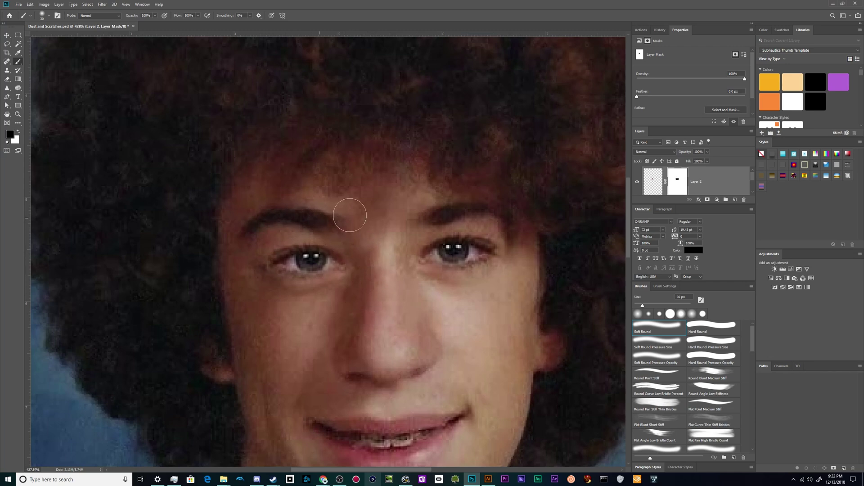
pyautogui.hotkey('ctrl', 'z')
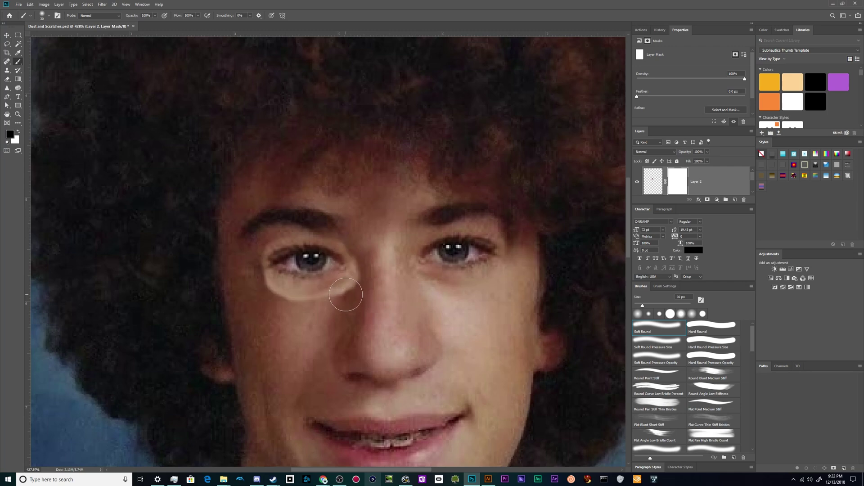
# - Paint black on Layer 2's mask with a 15 px brush over the bright patch under the eye
pyautogui.press('[')
pyautogui.moveTo(349, 292)
pyautogui.mouseDown()
pyautogui.moveTo(301, 298)
pyautogui.moveTo(266, 283)
pyautogui.moveTo(343, 290)
pyautogui.mouseUp()
pyautogui.press(']')
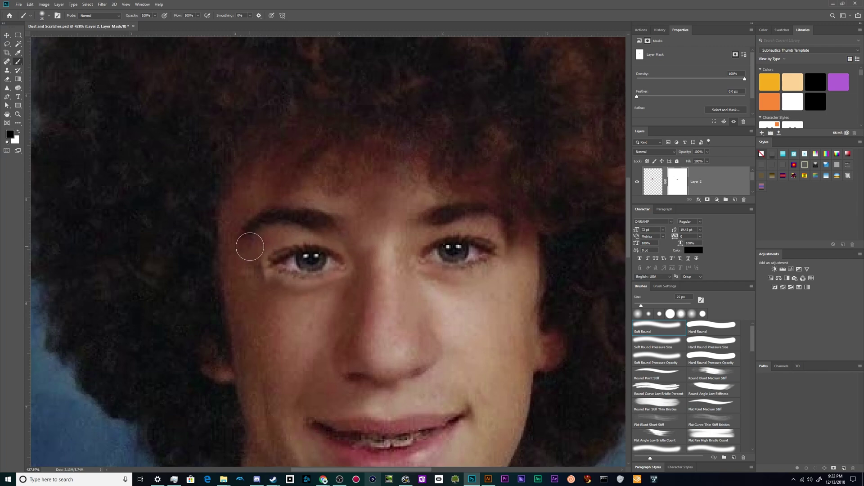
pyautogui.press('v')
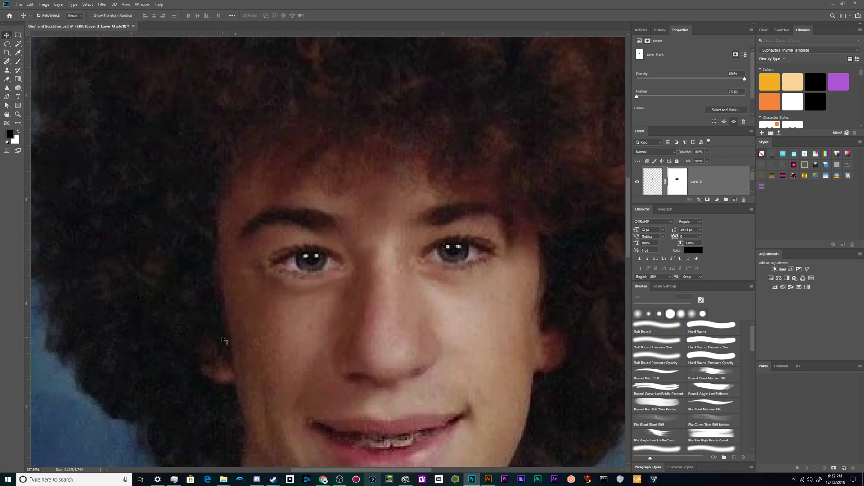
pyautogui.scroll(-3, 222, 340)
pyautogui.scroll(1, 195, 338)
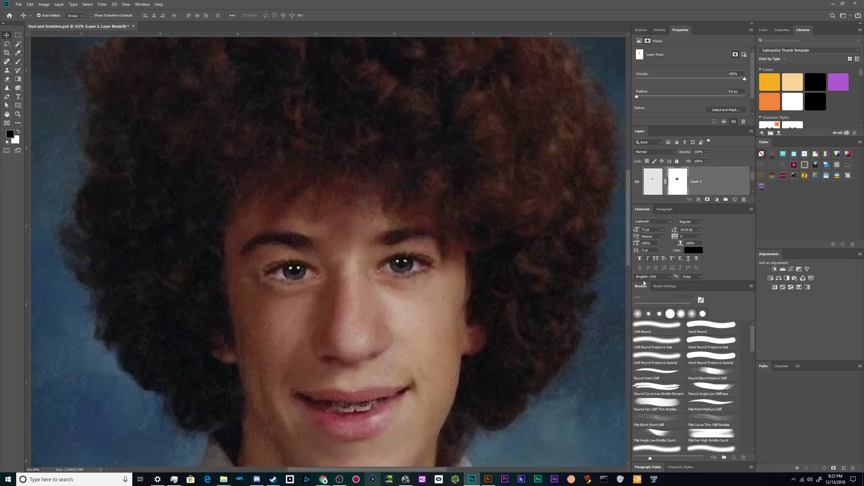
# - Load Layer 2's eye mask as a selection, deselect, and stamp all visible layers into Layer 3
pyautogui.doubleClick(644, 287)
pyautogui.click(653, 185)
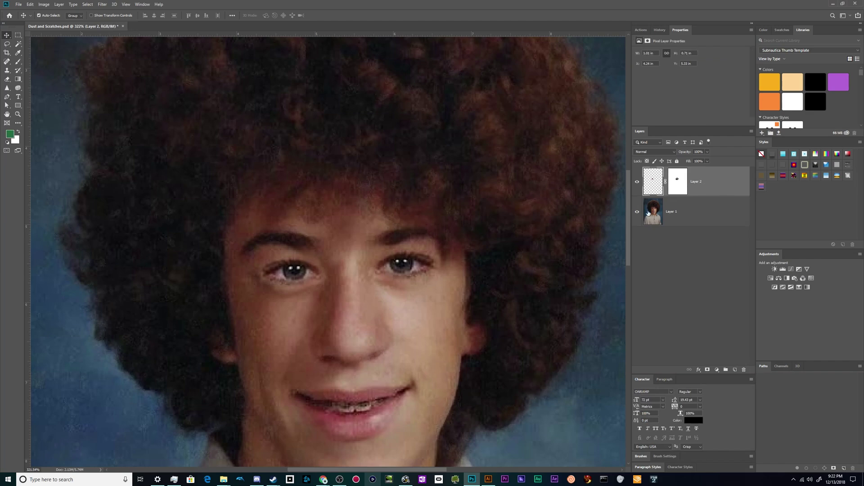
pyautogui.moveTo(716, 185); pyautogui.dragTo(682, 186)
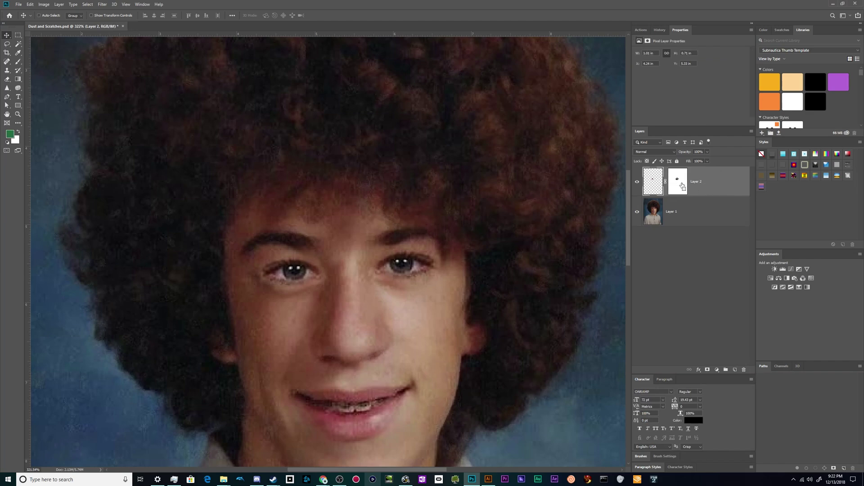
pyautogui.keyDown('ctrl'); pyautogui.click(648, 185); pyautogui.keyUp('ctrl')
pyautogui.hotkey('ctrl', 'd')
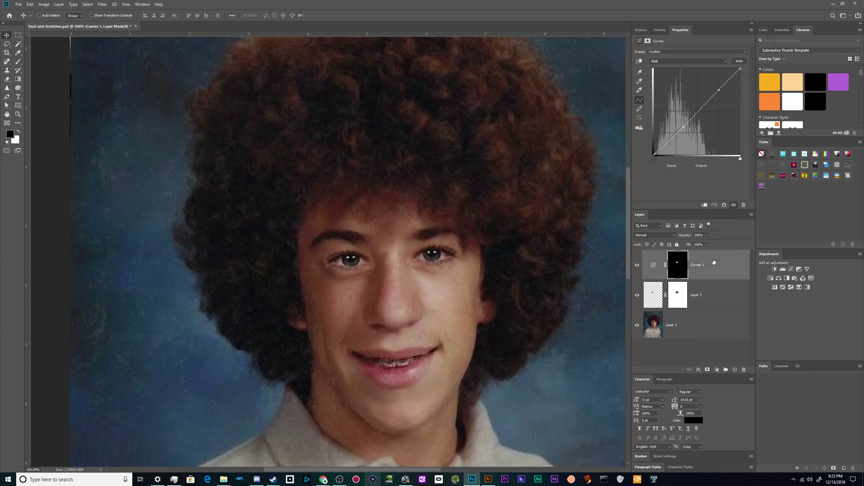
pyautogui.hotkey('ctrl', 'alt', 'shift', 'e')
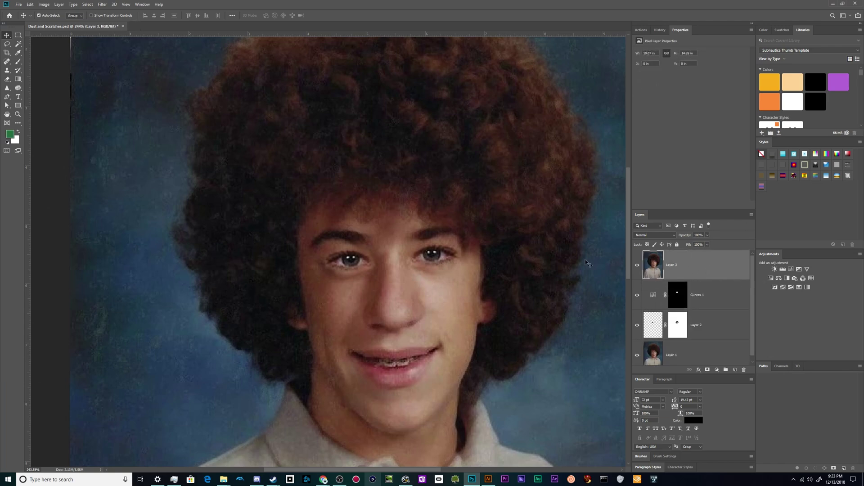
pyautogui.scroll(3, 380, 270)
# - Heal the cheek and skin under the left eye with the Healing Brush, sampling clean skin, sizes 15 and 9
pyautogui.press('j')
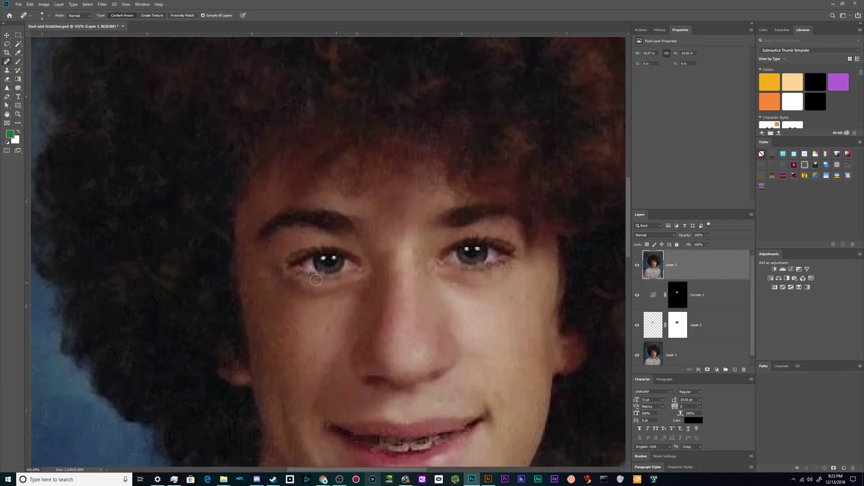
pyautogui.rightClick(7, 61)
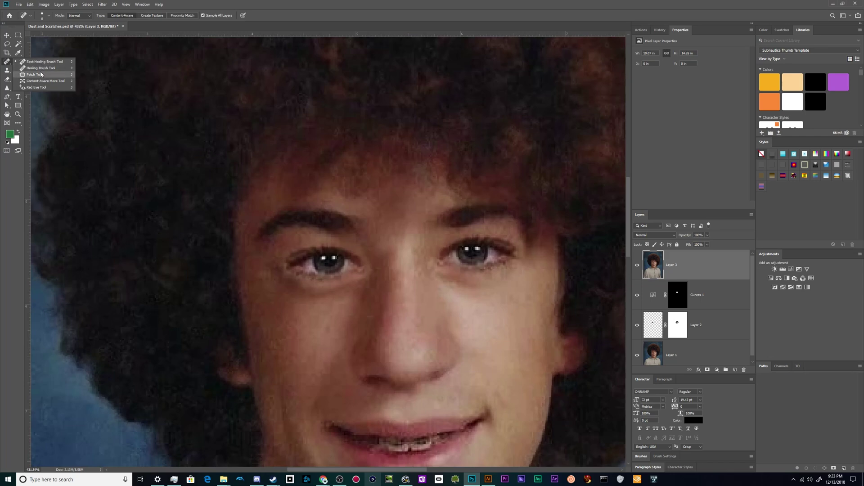
pyautogui.click(41, 68)
pyautogui.press('[')
pyautogui.press('[')
pyautogui.press('[')
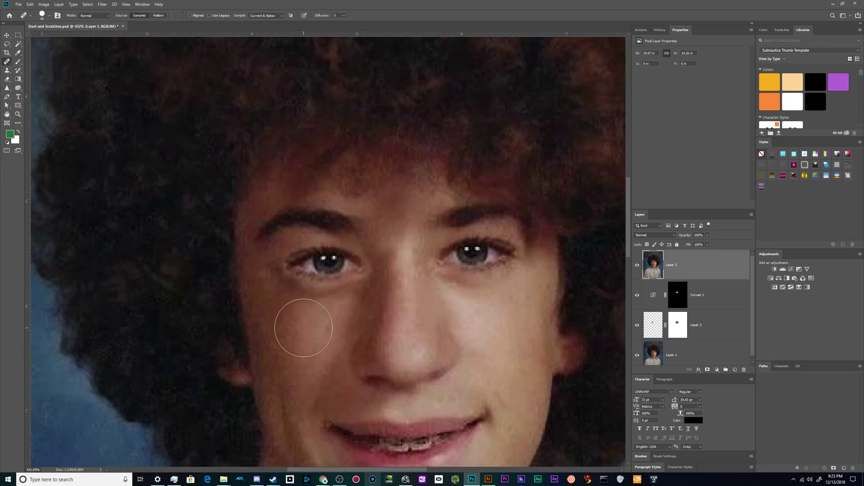
pyautogui.keyDown('alt'); pyautogui.click(301, 315); pyautogui.keyUp('alt')
pyautogui.moveTo(337, 297)
pyautogui.mouseDown()
pyautogui.moveTo(360, 290)
pyautogui.moveTo(349, 288)
pyautogui.mouseUp()
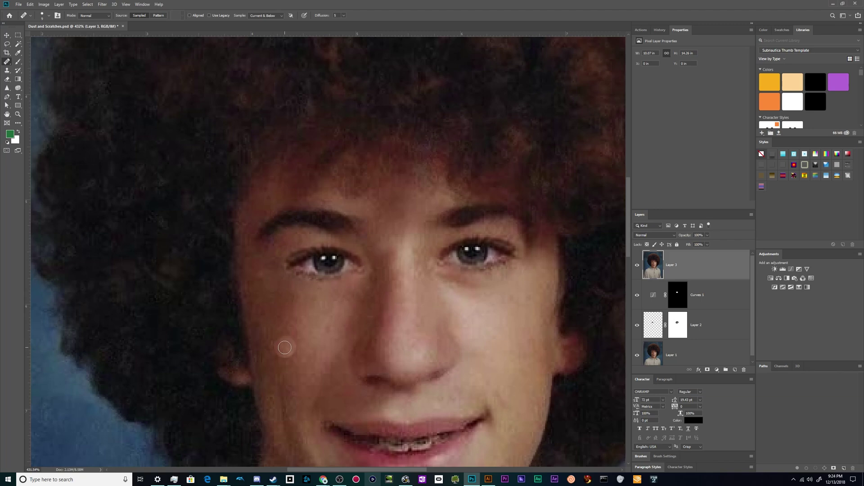
pyautogui.press('[')
pyautogui.press('[')
pyautogui.moveTo(284, 243)
pyautogui.mouseDown()
pyautogui.moveTo(273, 261)
pyautogui.moveTo(283, 247)
pyautogui.mouseUp()
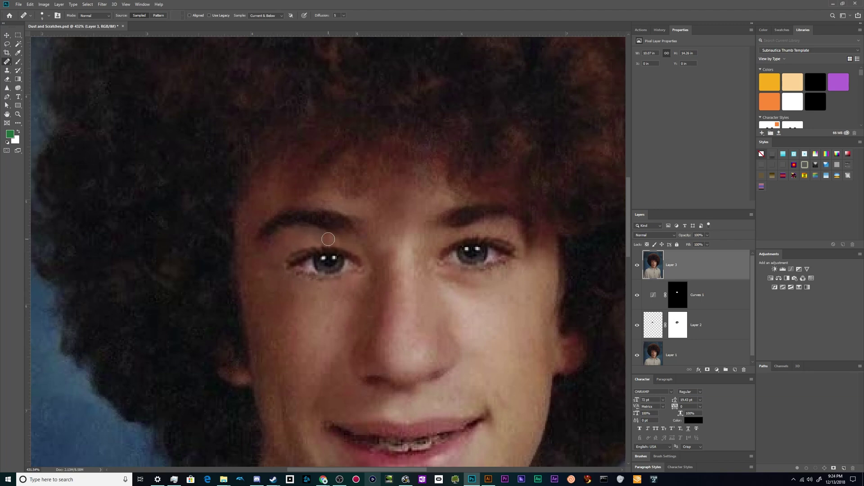
# - Apply Edit > Transform > Warp to Layer 3, stretching its top-left corner outward, and commit
pyautogui.scroll(-4, 220, 381)
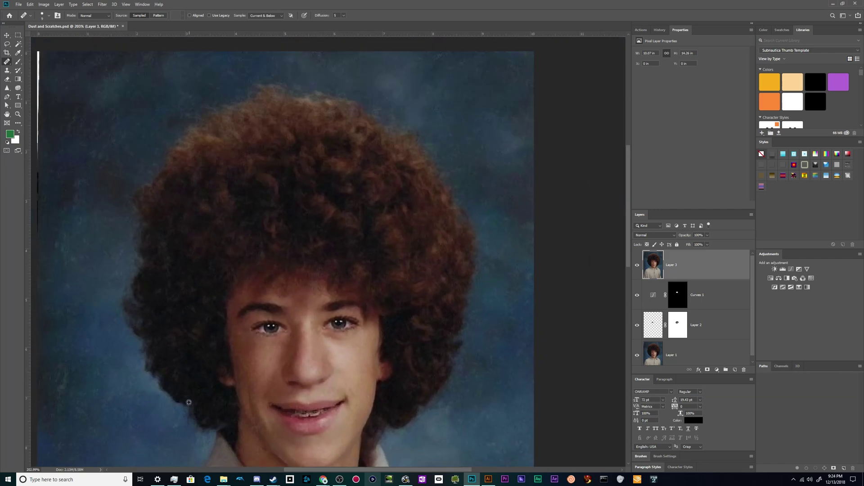
pyautogui.scroll(-4, 189, 394)
pyautogui.scroll(2, 189, 416)
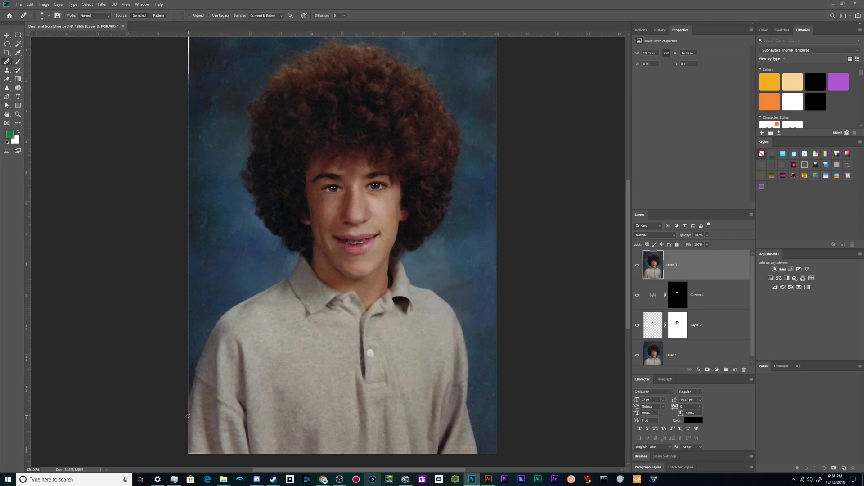
pyautogui.scroll(1, 188, 415)
pyautogui.scroll(1, 227, 390)
pyautogui.scroll(-1, 227, 390)
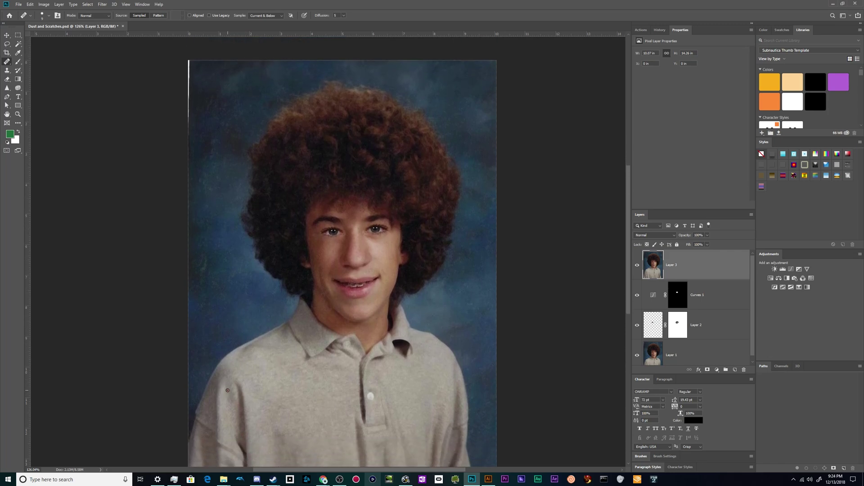
pyautogui.scroll(1, 152, 178)
pyautogui.scroll(5, 150, 112)
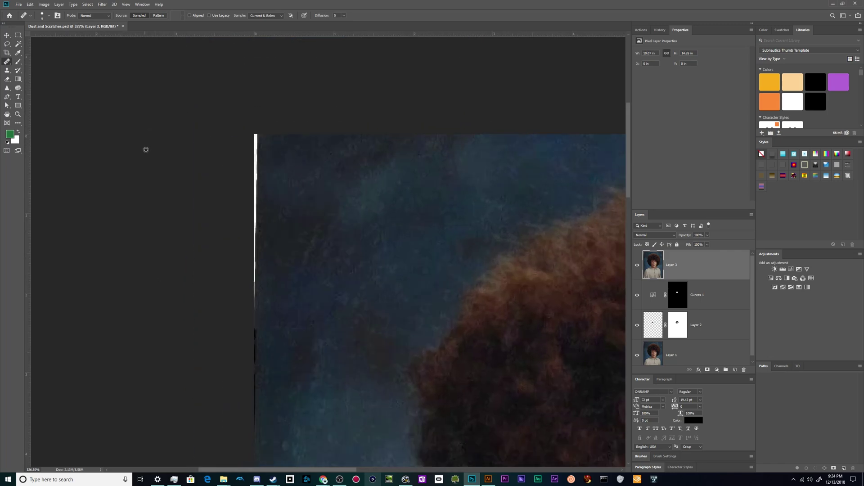
pyautogui.scroll(-6, 222, 217)
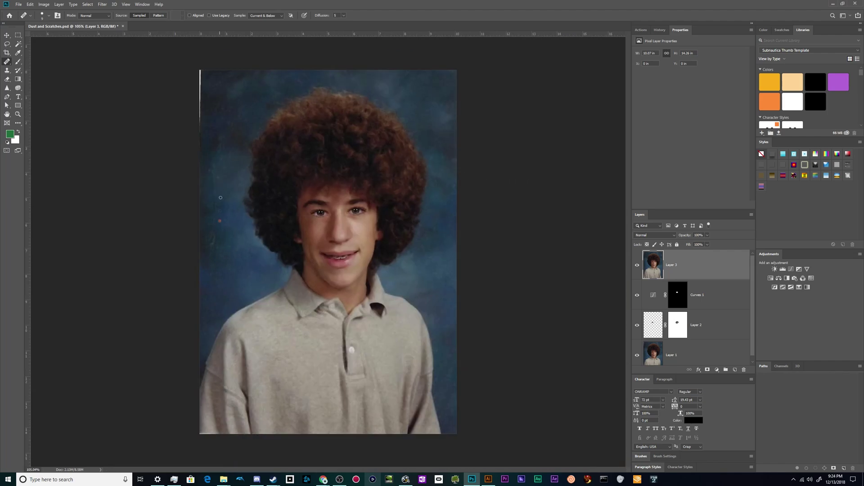
pyautogui.click(43, 4)
pyautogui.moveTo(30, 5)
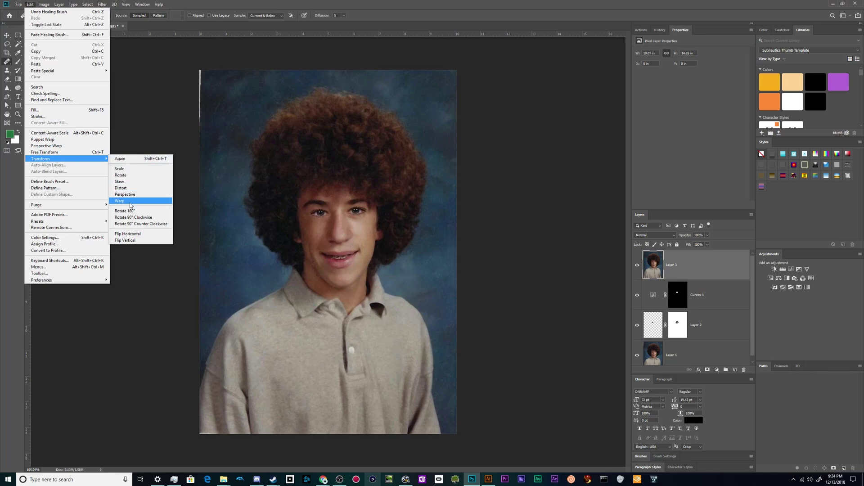
pyautogui.click(131, 203)
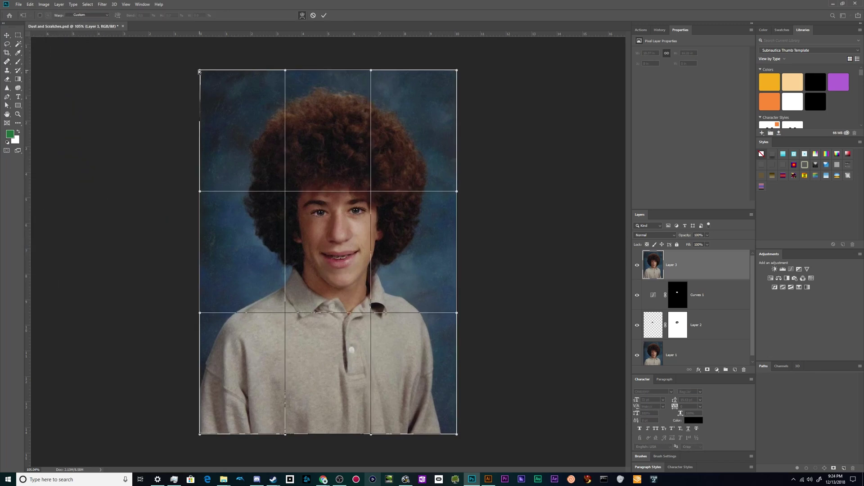
pyautogui.press('Return')
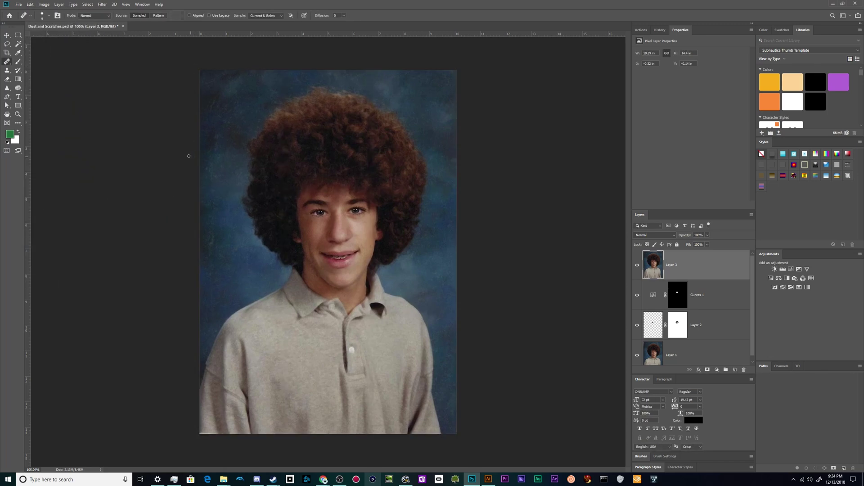